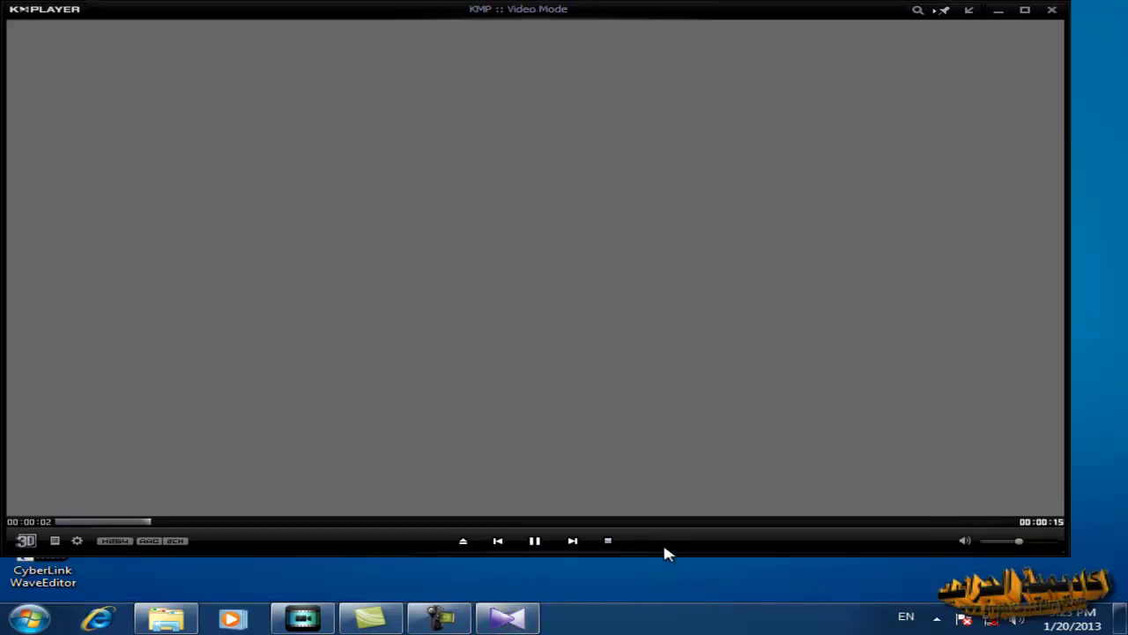
Play Produce.mov in the maximized player, examine the finished look of its picture, and close the player
{"action": "double_click", "coordinate": [829, 18]}
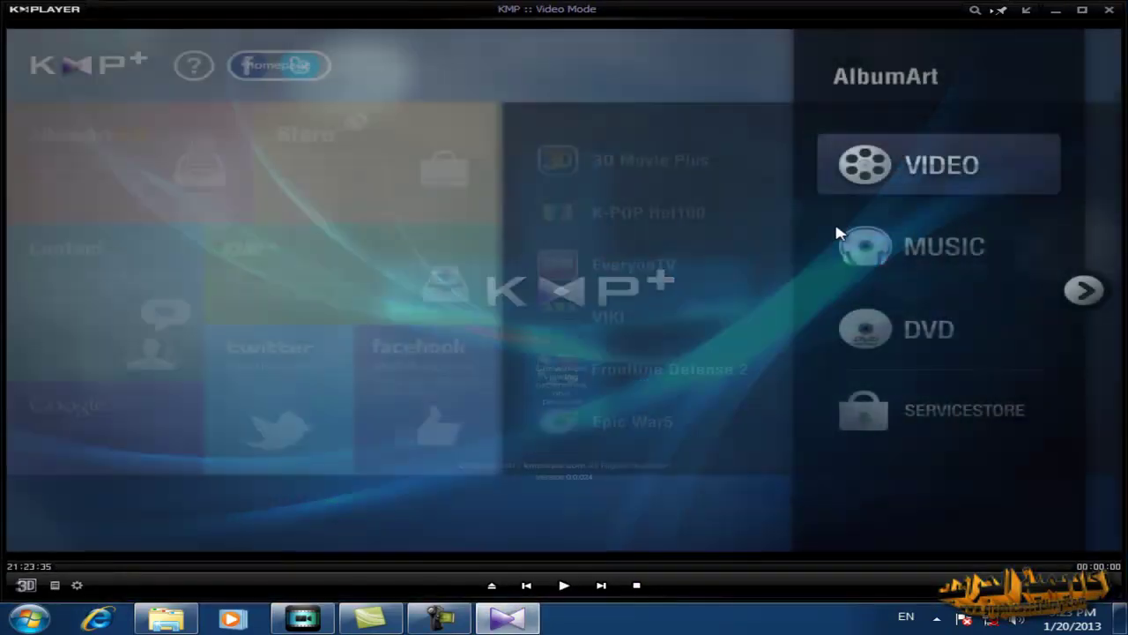
{"action": "left_click", "coordinate": [565, 587]}
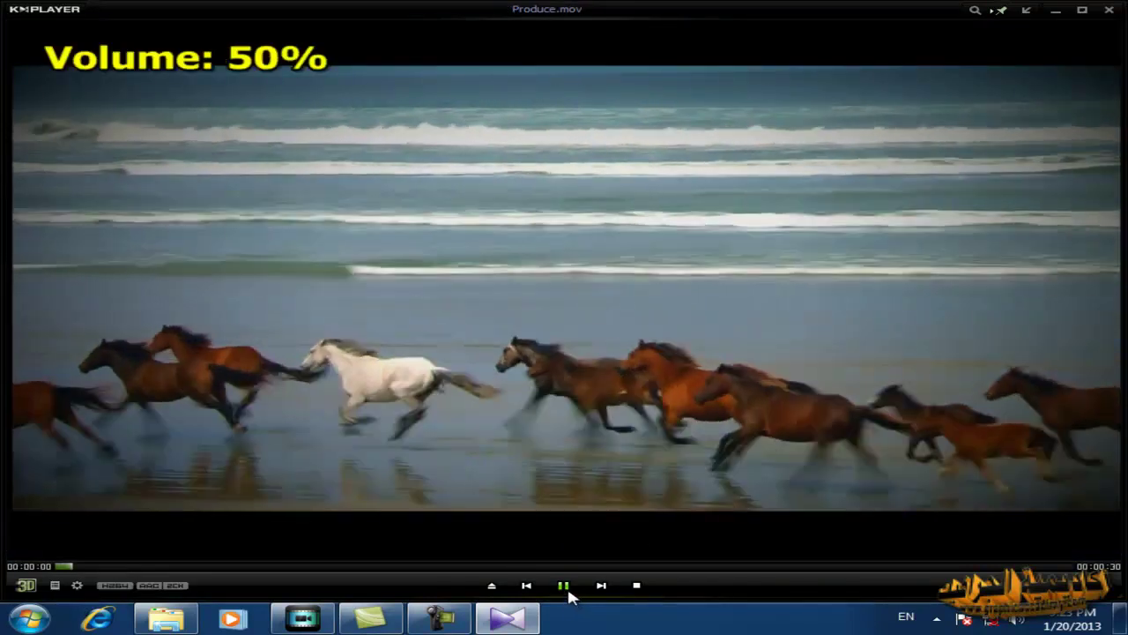
{"action": "left_click", "coordinate": [565, 587]}
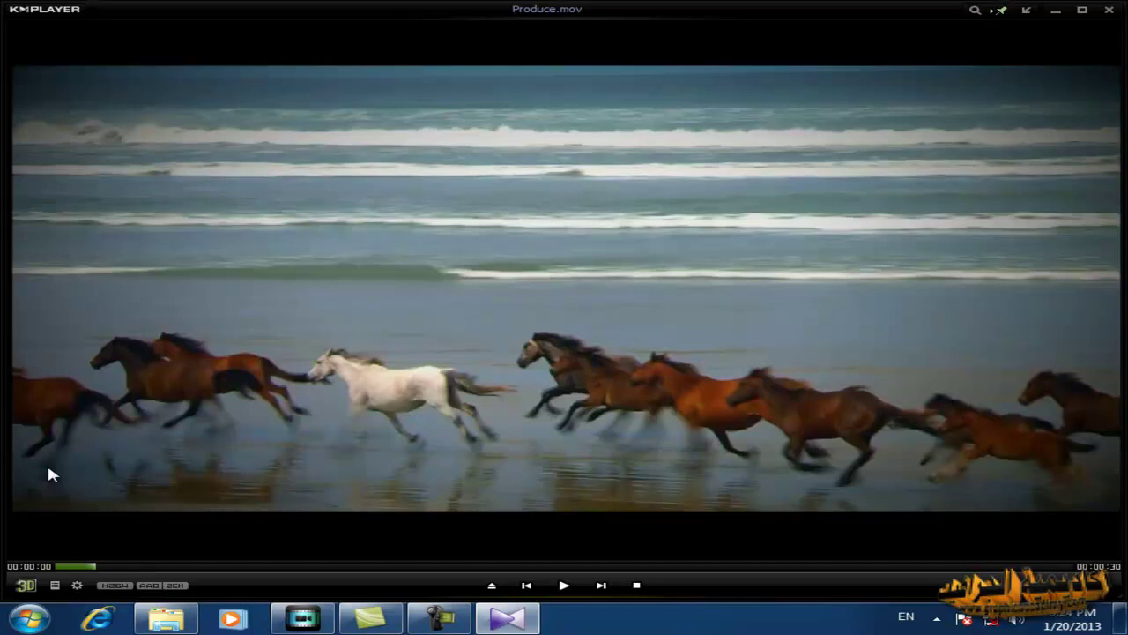
{"action": "left_click", "coordinate": [563, 587]}
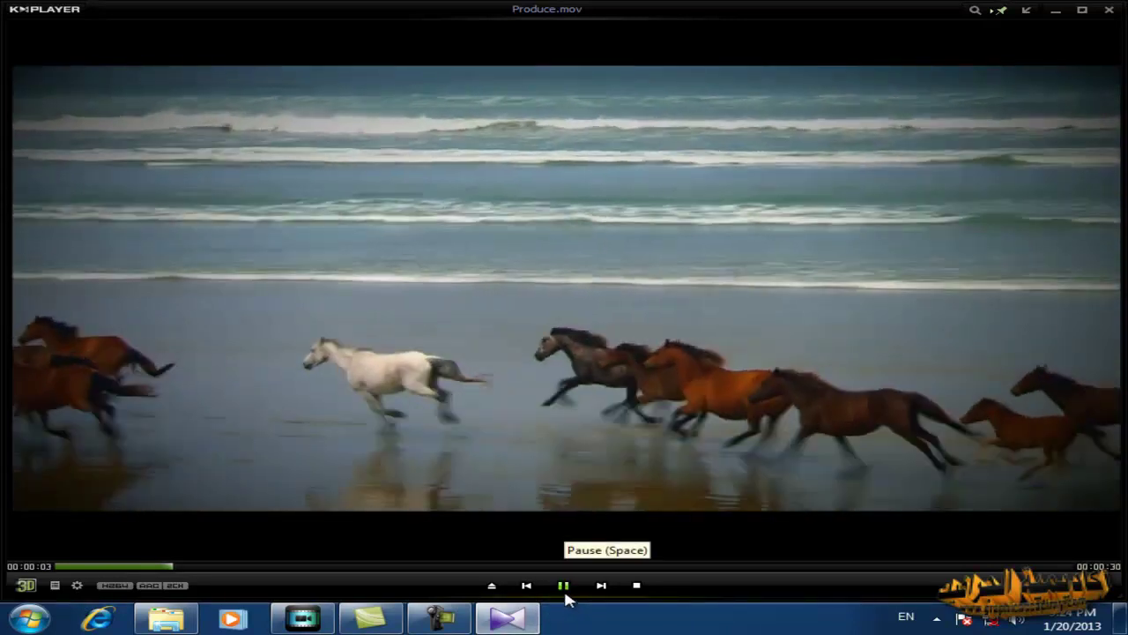
{"action": "scroll", "coordinate": [567, 599], "scroll_direction": "down", "scroll_amount": 1}
{"action": "scroll", "coordinate": [567, 600], "scroll_direction": "up", "scroll_amount": 1}
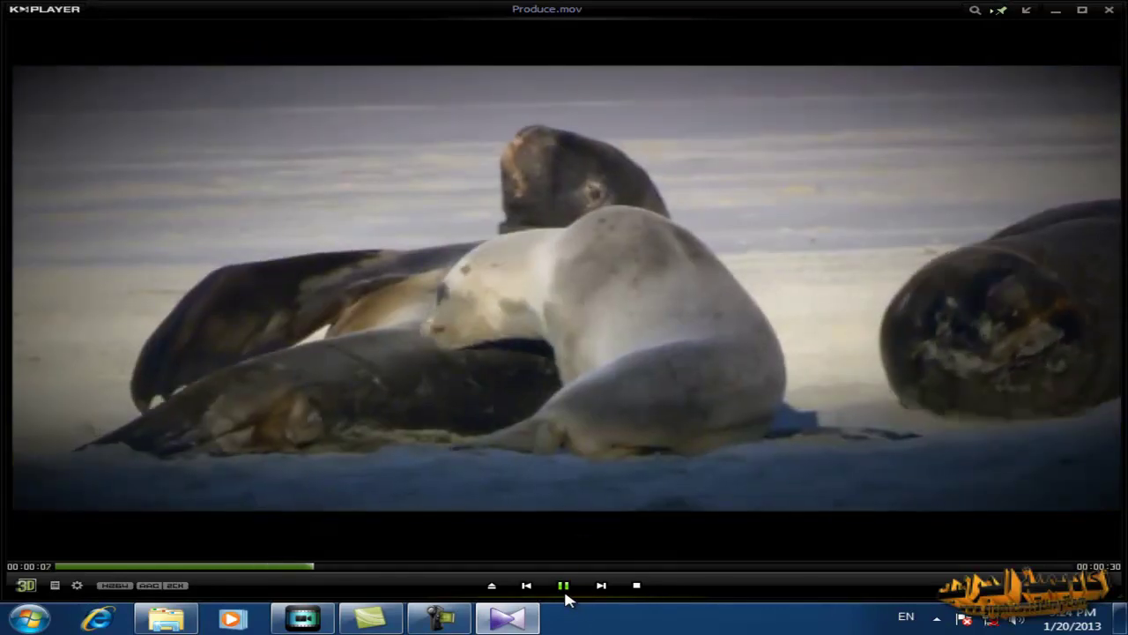
{"action": "left_click", "coordinate": [565, 592]}
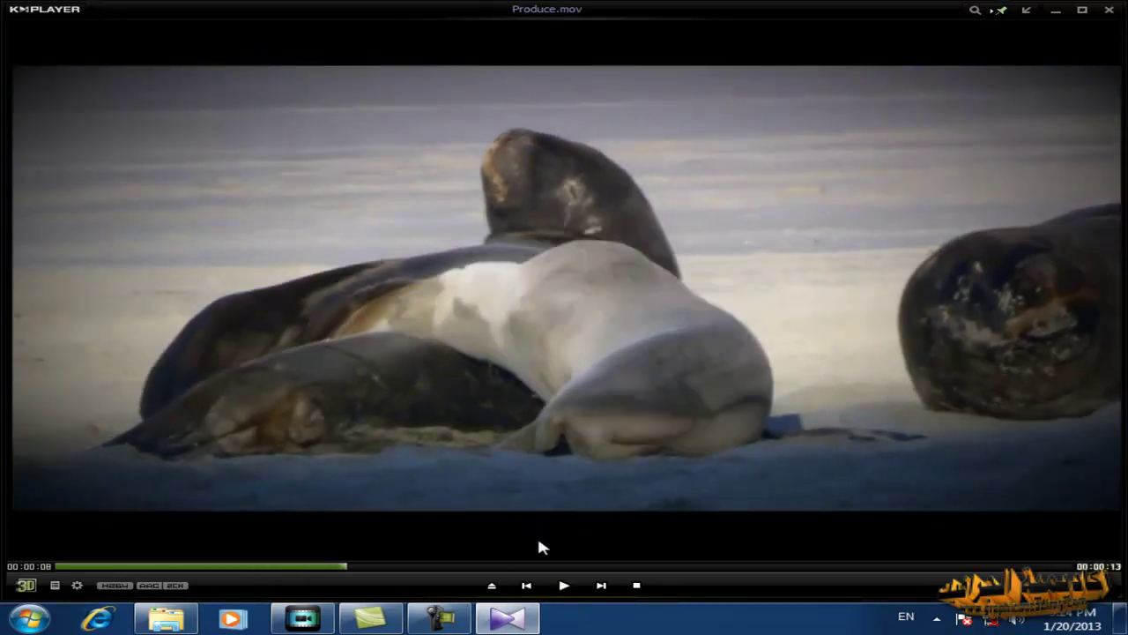
{"action": "left_click", "coordinate": [566, 586]}
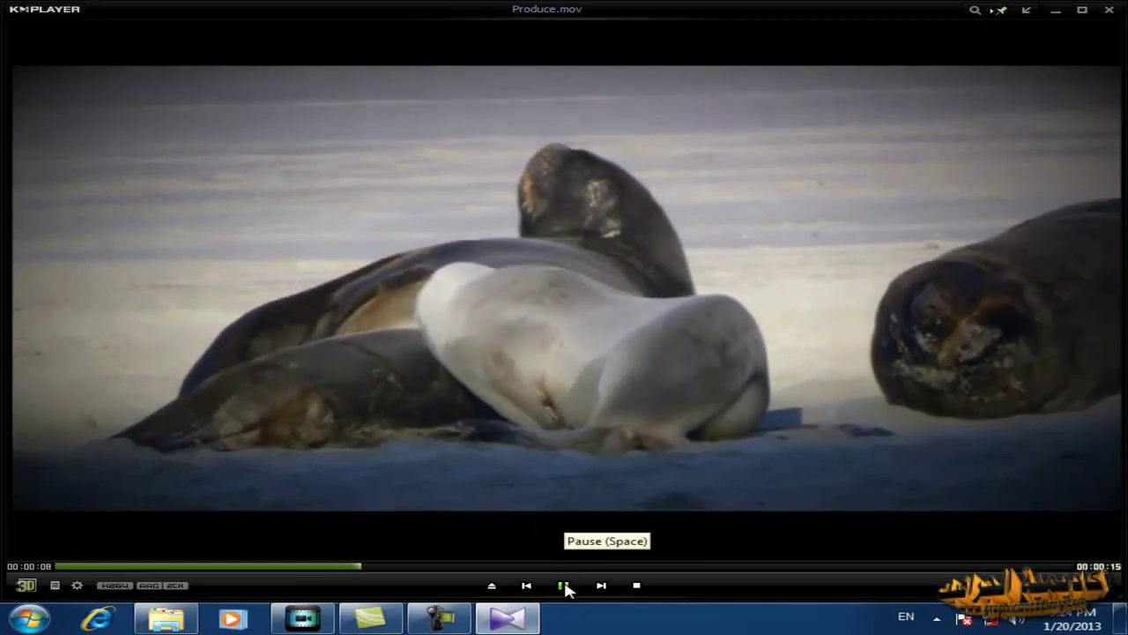
{"action": "left_click", "coordinate": [567, 587]}
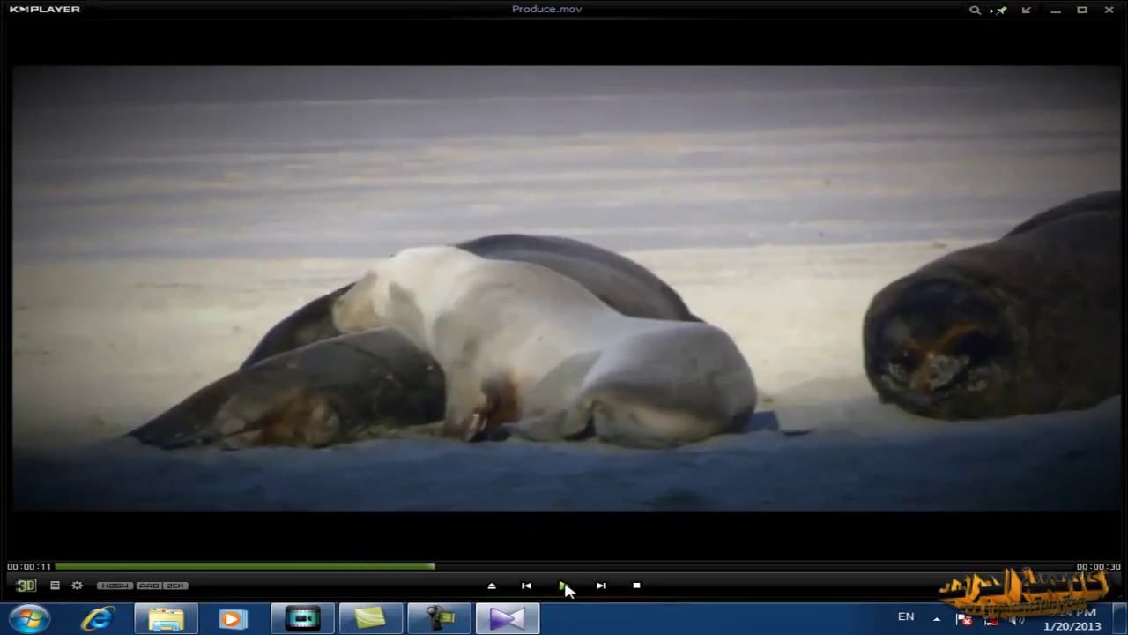
{"action": "left_click", "coordinate": [1110, 11]}
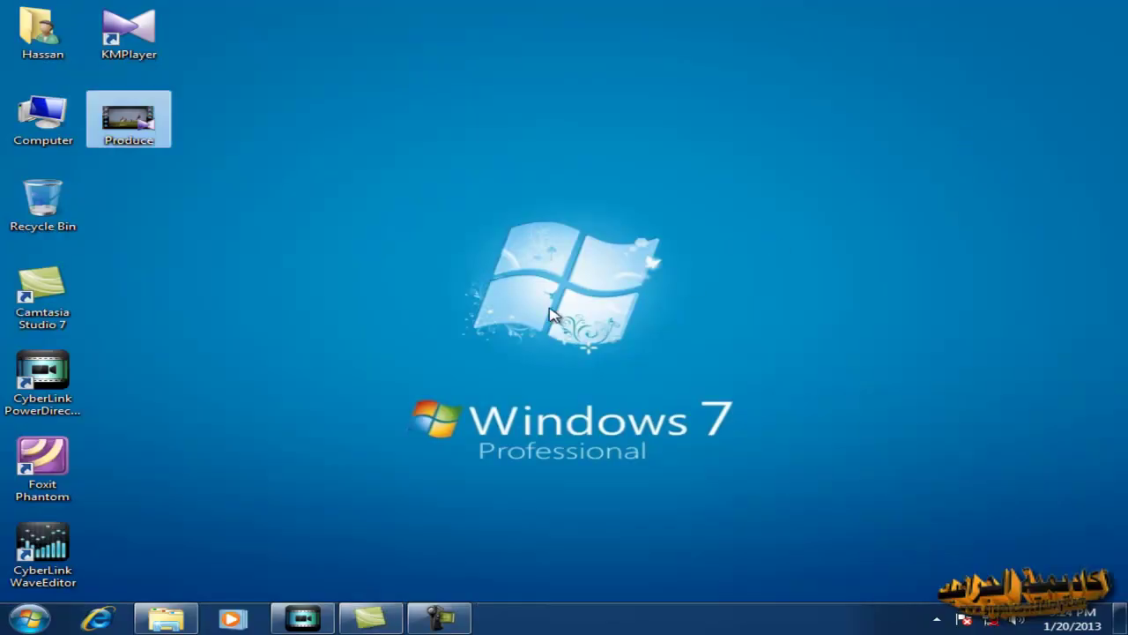
Switch to PowerDirector, place Wildlife.wmv at the start of the first video track despite the TV format conflict, and preview it
{"action": "left_click", "coordinate": [302, 617]}
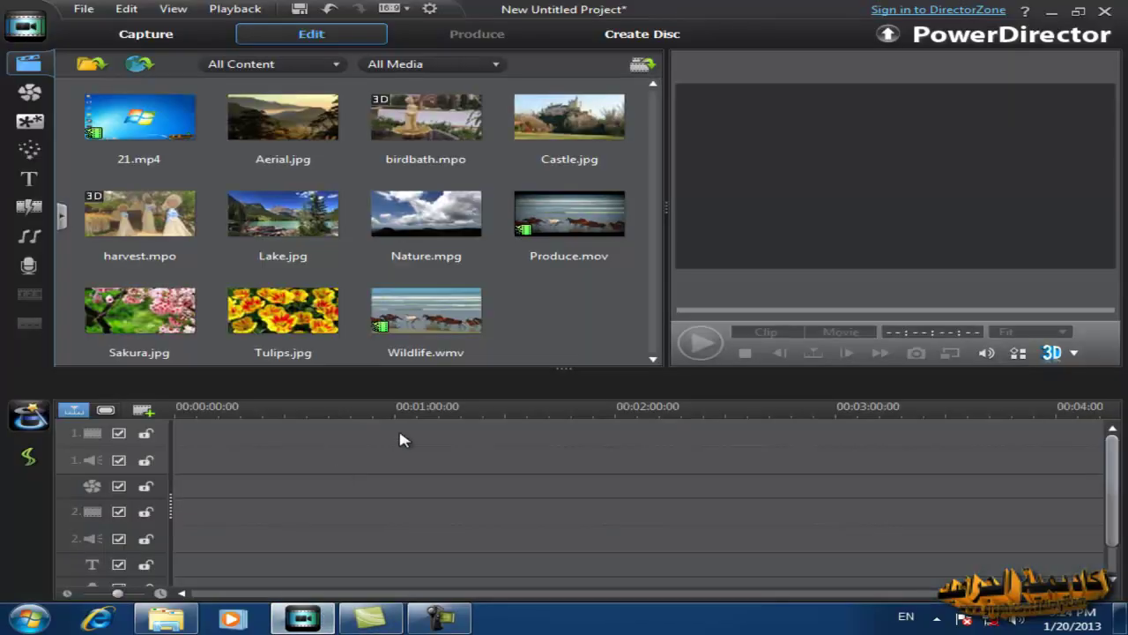
{"action": "left_click", "coordinate": [416, 327]}
{"action": "left_click_drag", "start_coordinate": [427, 310], "coordinate": [134, 408]}
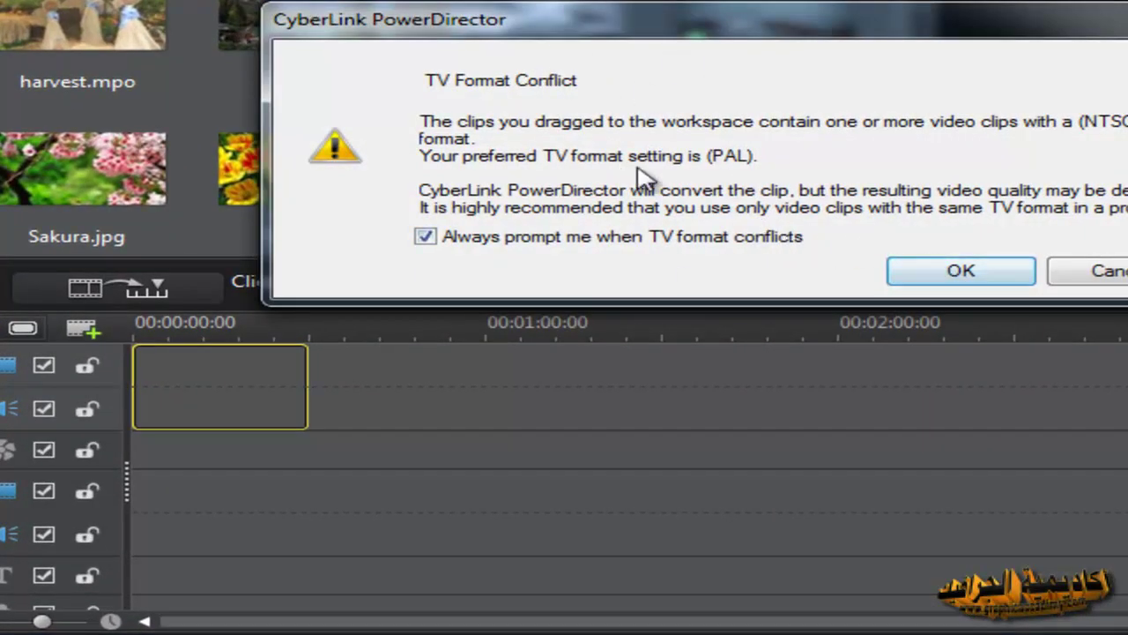
{"action": "left_click", "coordinate": [954, 276]}
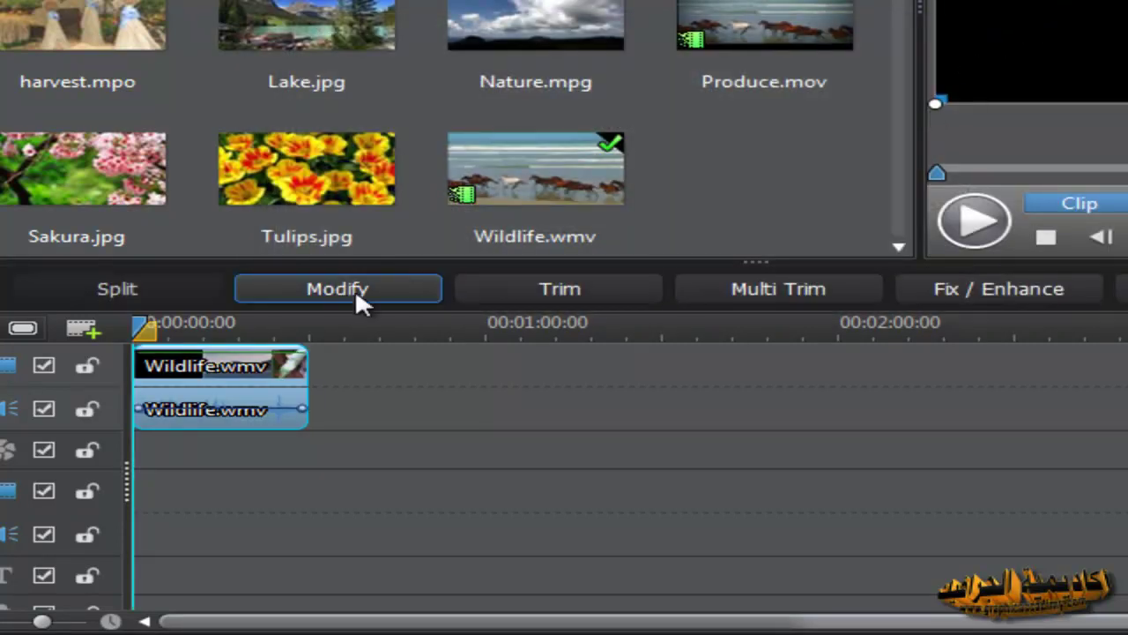
{"action": "left_click", "coordinate": [992, 236]}
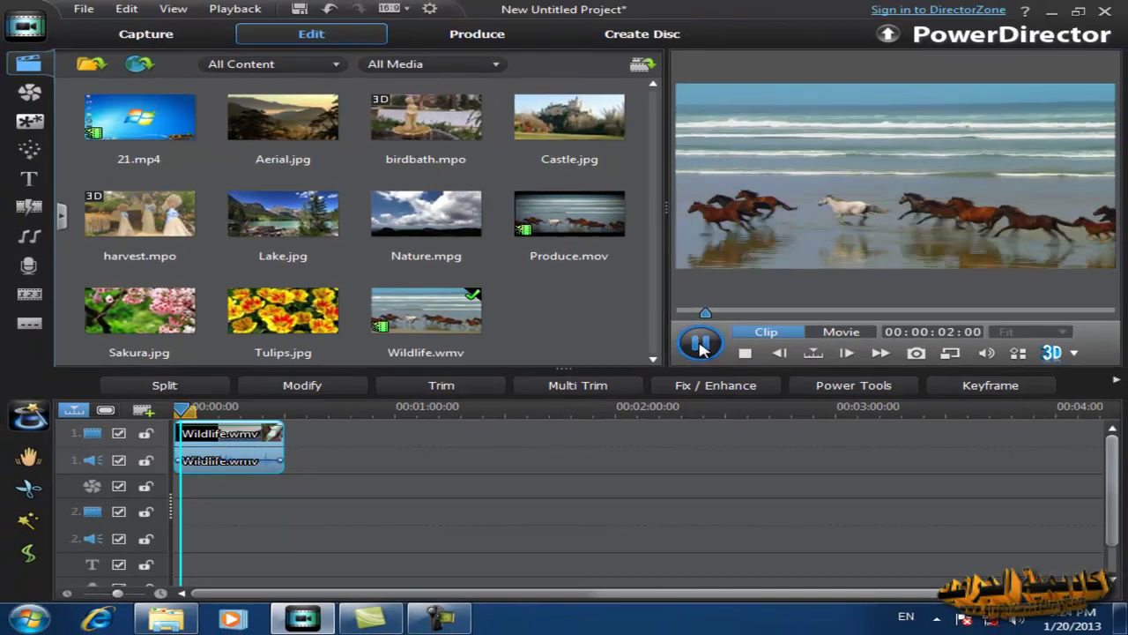
{"action": "left_click", "coordinate": [701, 345]}
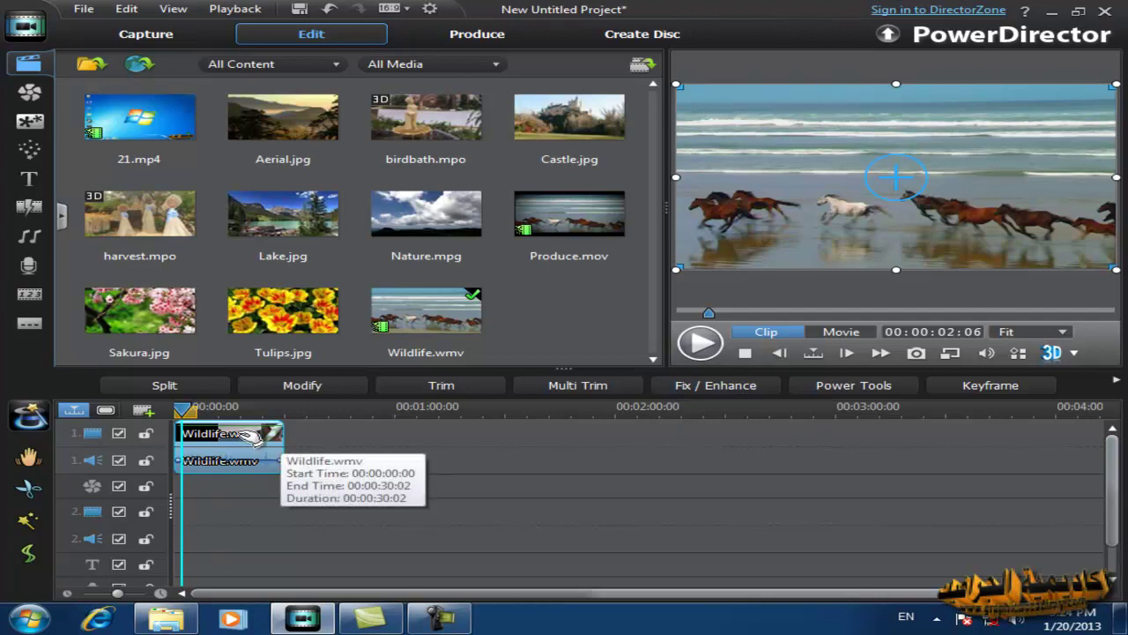
Apply the plain rectangle mask to the Wildlife.wmv clip in PiP Designer, with Maintain mask aspect ratio turned off
{"action": "left_click", "coordinate": [323, 392]}
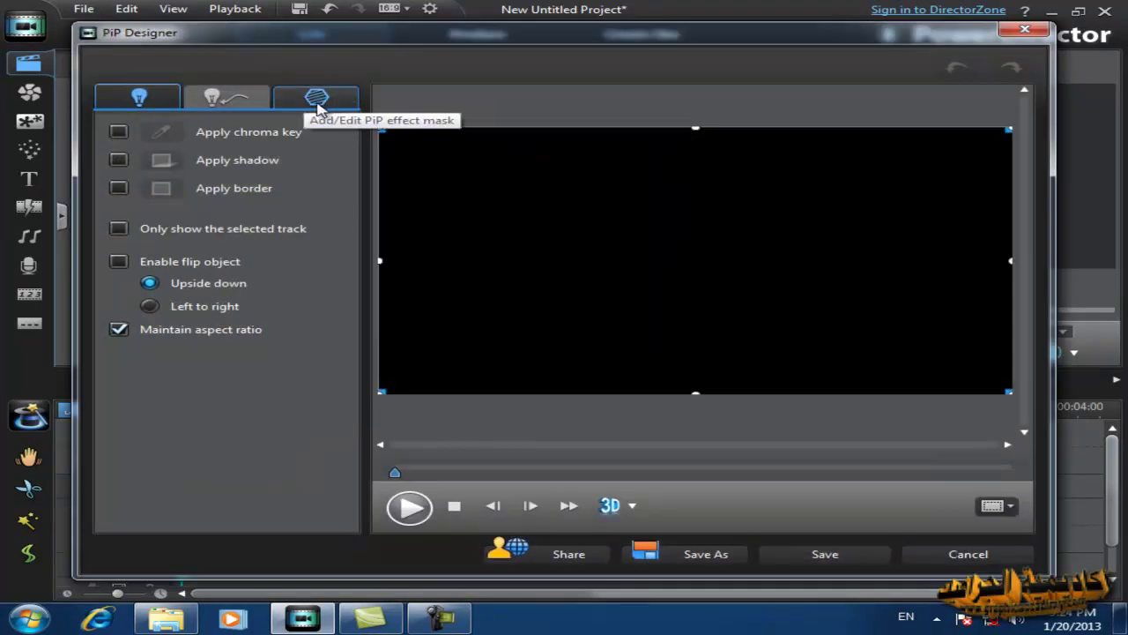
{"action": "left_click", "coordinate": [319, 106]}
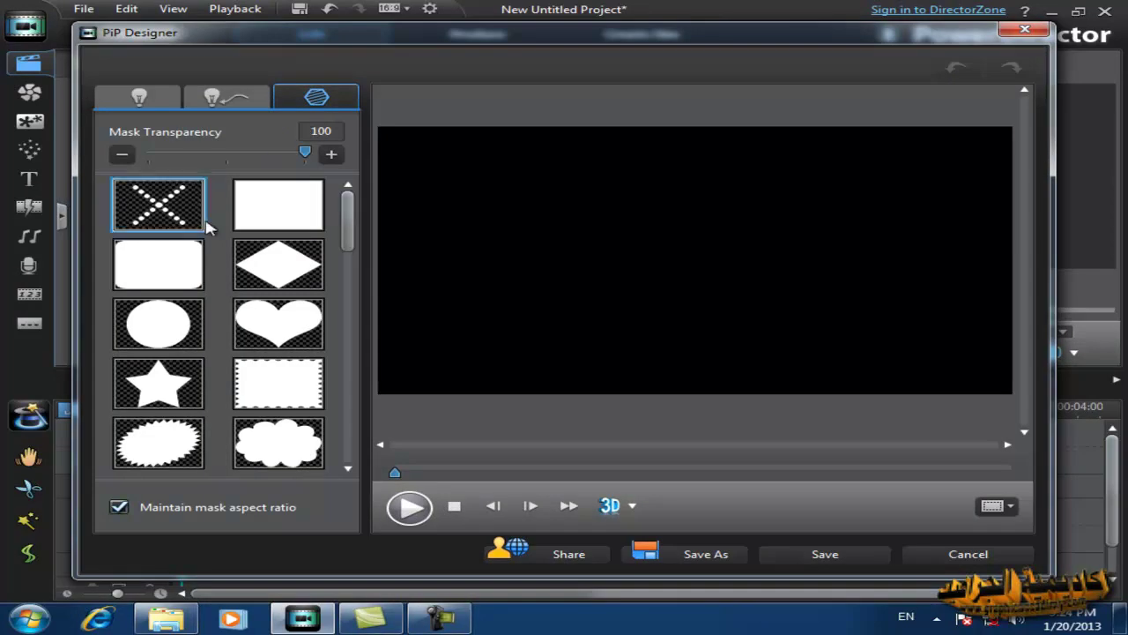
{"action": "left_click", "coordinate": [275, 199]}
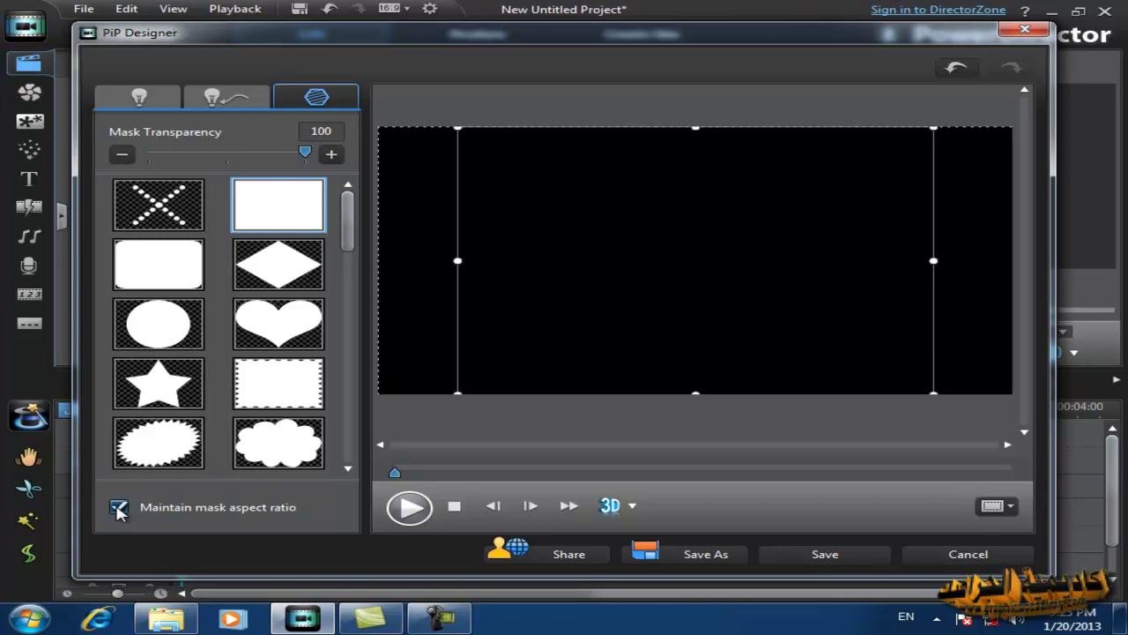
{"action": "left_click", "coordinate": [118, 508]}
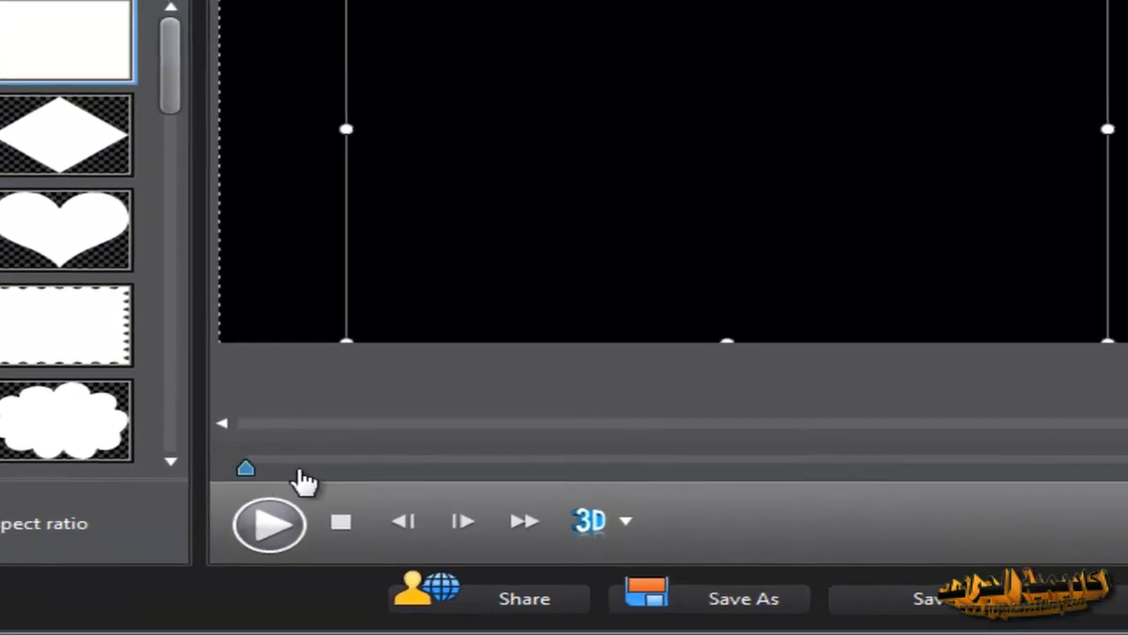
Check the masked video a little further in, return to its start, and stretch the mask sideways to the frame's full width
{"action": "left_click_drag", "start_coordinate": [565, 443], "coordinate": [612, 443]}
{"action": "left_click_drag", "start_coordinate": [350, 476], "coordinate": [355, 476]}
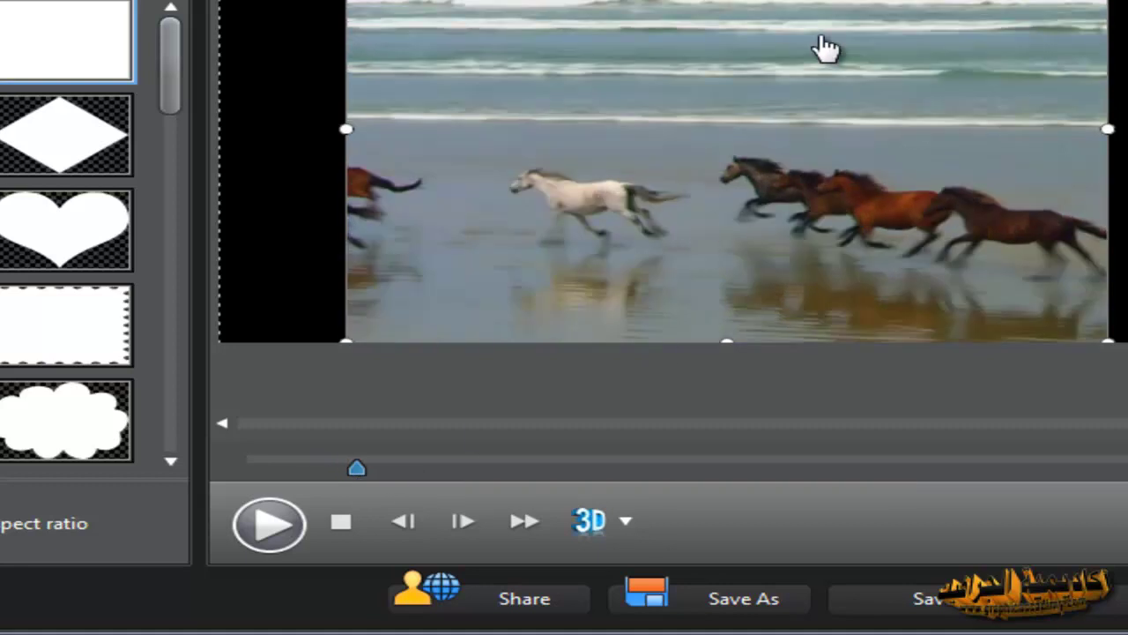
{"action": "key", "text": "Home"}
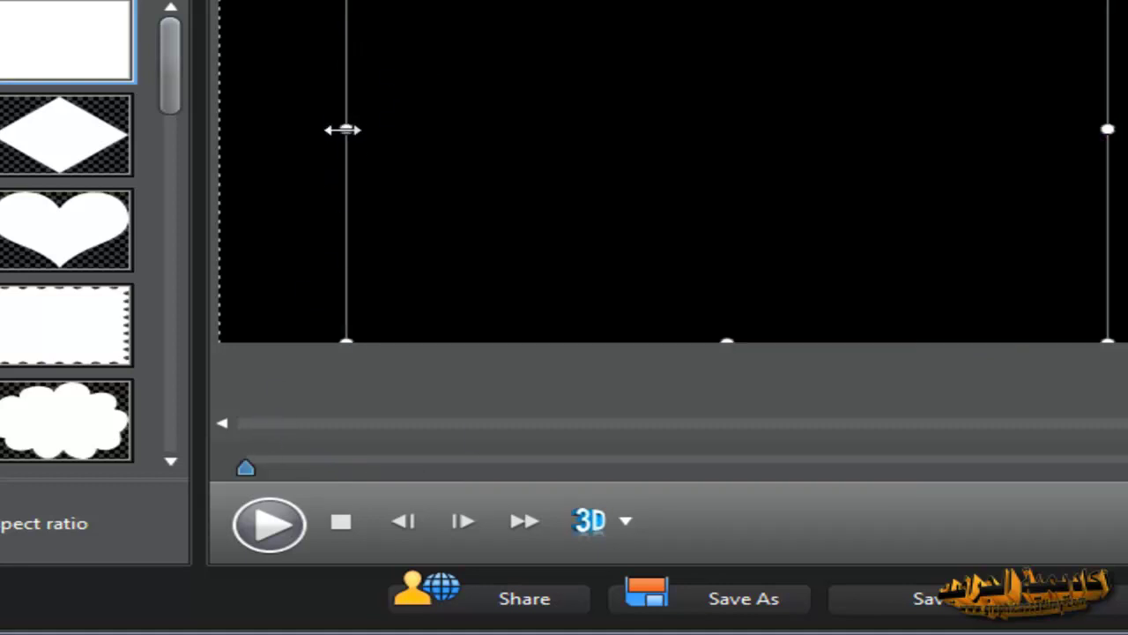
{"action": "left_click_drag", "start_coordinate": [338, 129], "coordinate": [171, 126]}
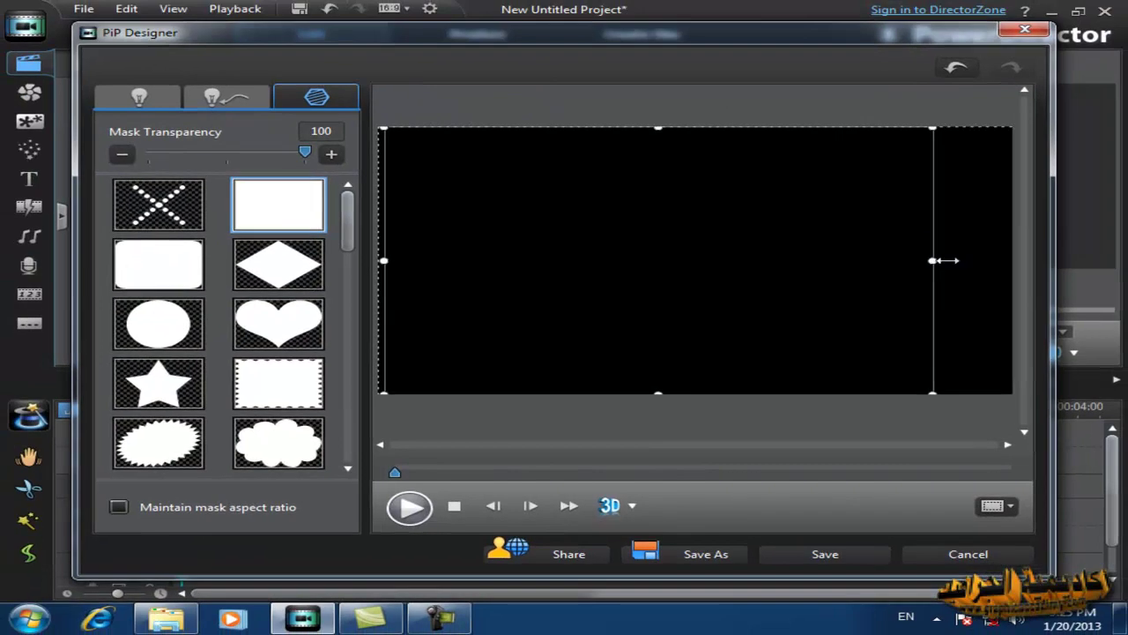
{"action": "left_click_drag", "start_coordinate": [941, 257], "coordinate": [1014, 261]}
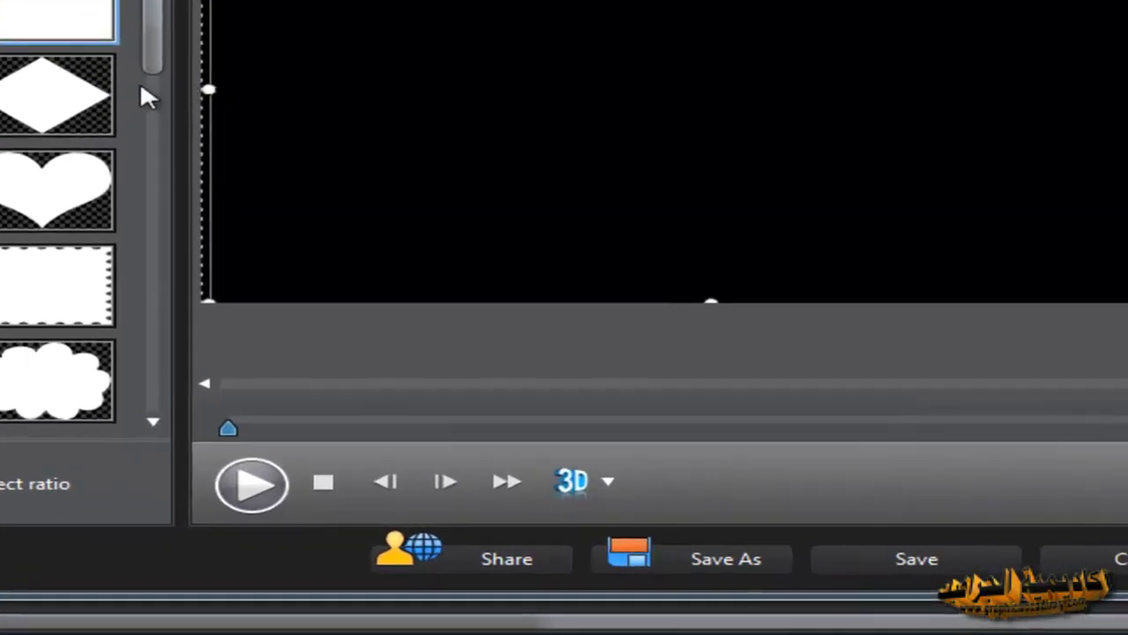
{"action": "left_click_drag", "start_coordinate": [208, 88], "coordinate": [132, 91]}
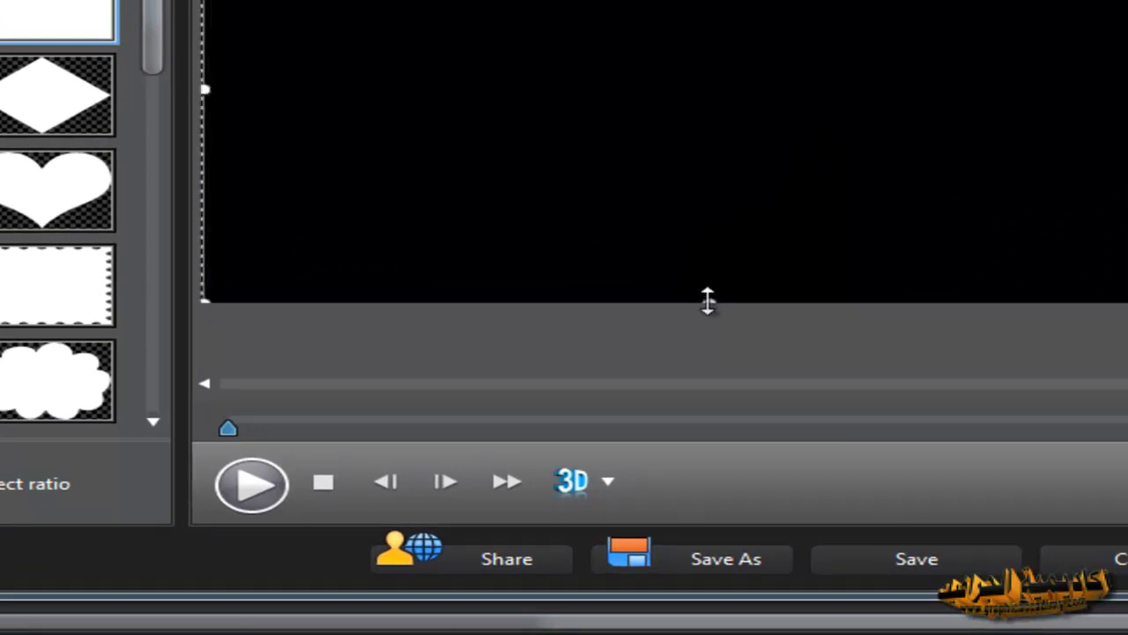
Pull the mask's bottom and top edges slightly inward to leave thin black bars, save the mask, and preview the clip
{"action": "left_click_drag", "start_coordinate": [709, 300], "coordinate": [710, 268]}
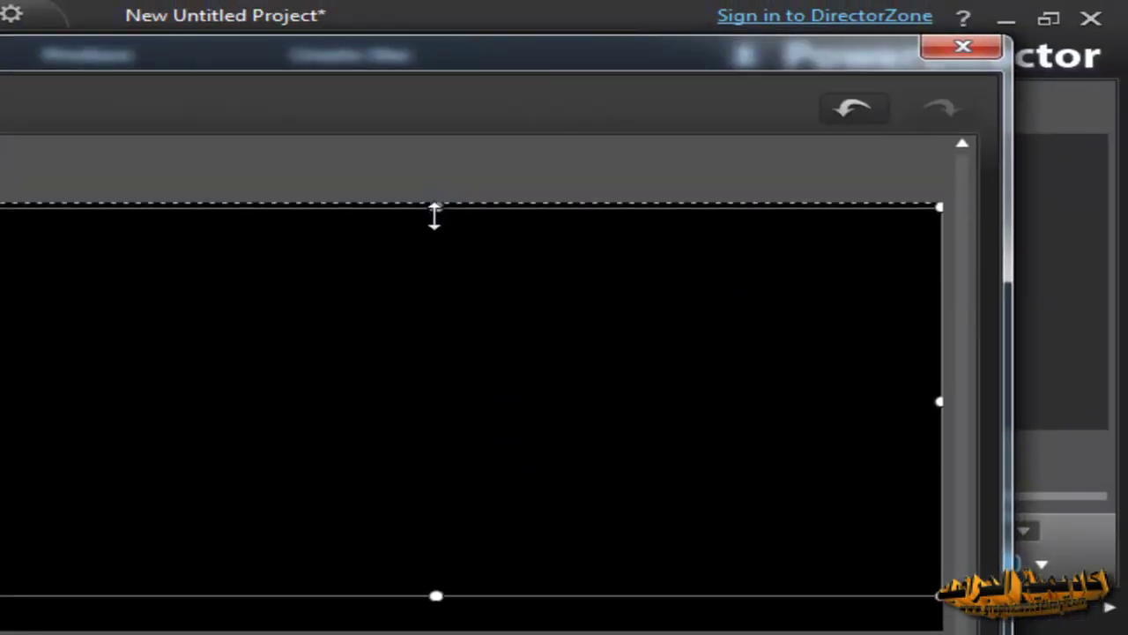
{"action": "left_click_drag", "start_coordinate": [434, 216], "coordinate": [435, 249]}
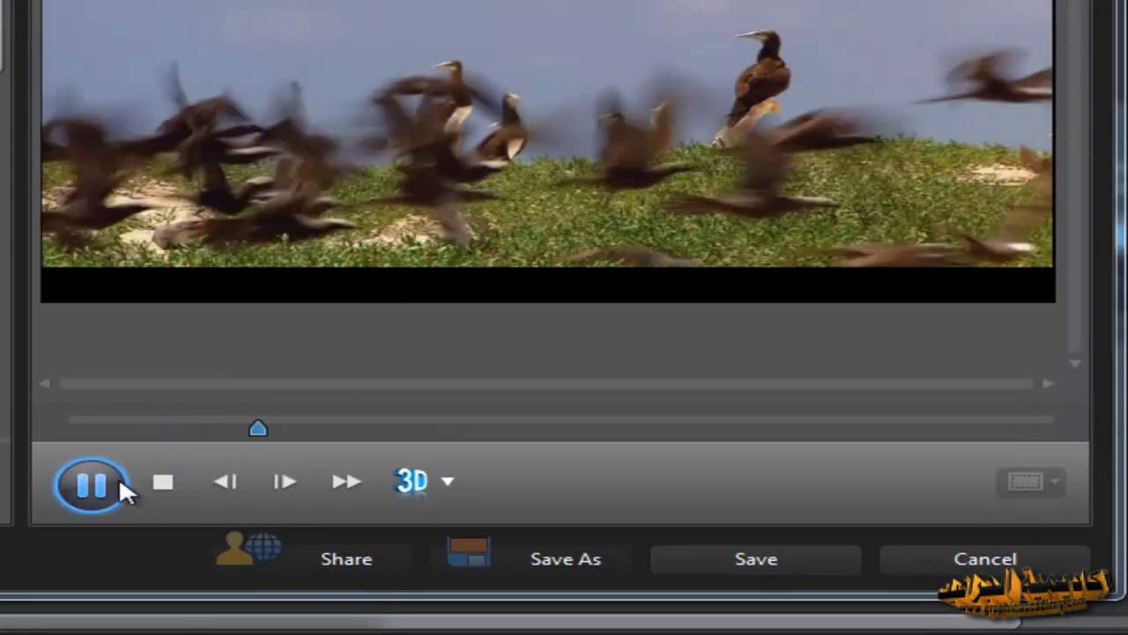
{"action": "left_click", "coordinate": [114, 483]}
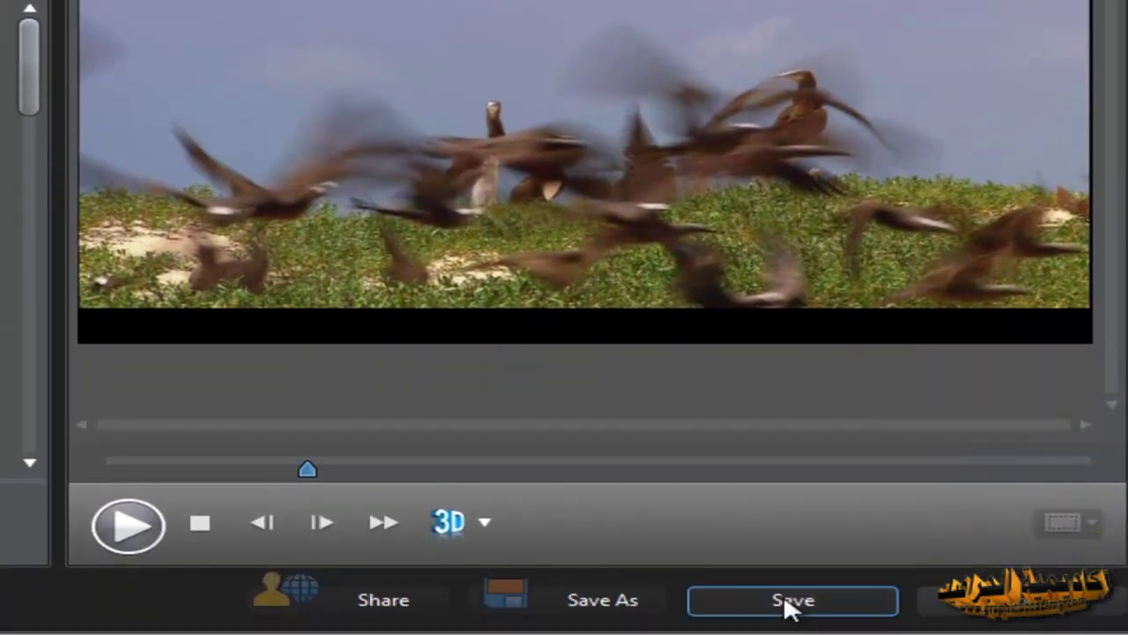
{"action": "left_click", "coordinate": [789, 606]}
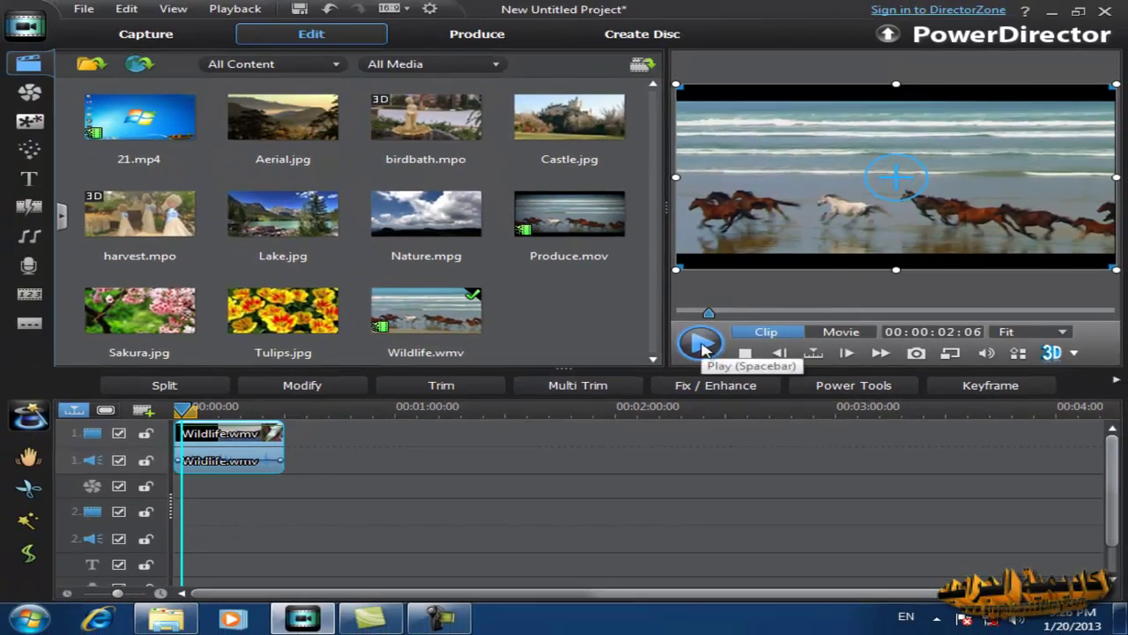
{"action": "left_click", "coordinate": [710, 353]}
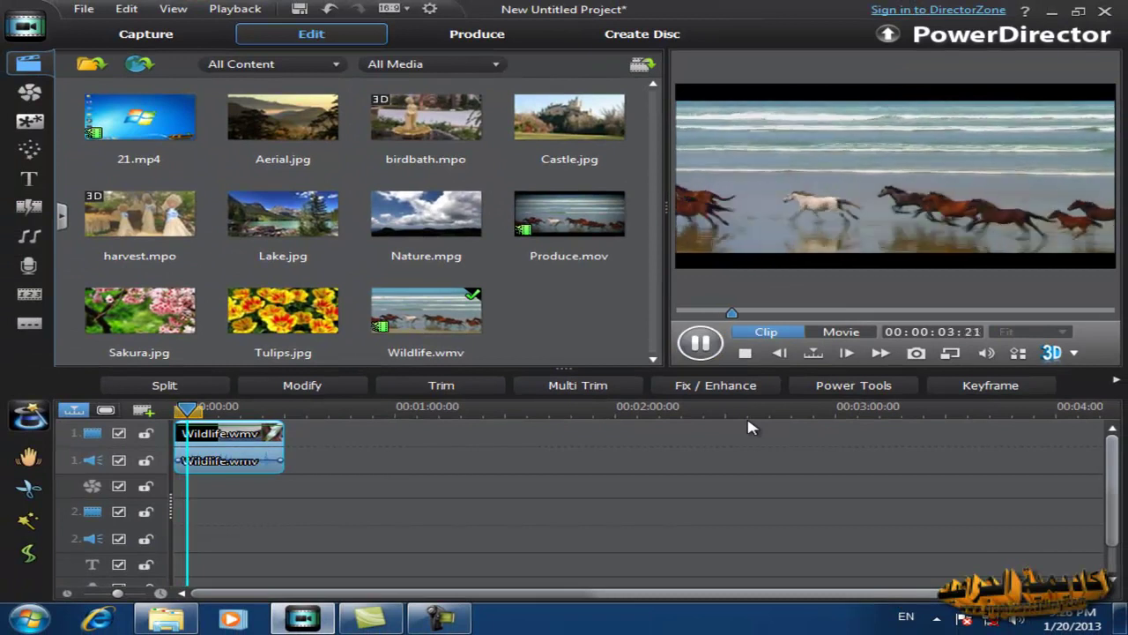
{"action": "left_click", "coordinate": [711, 350]}
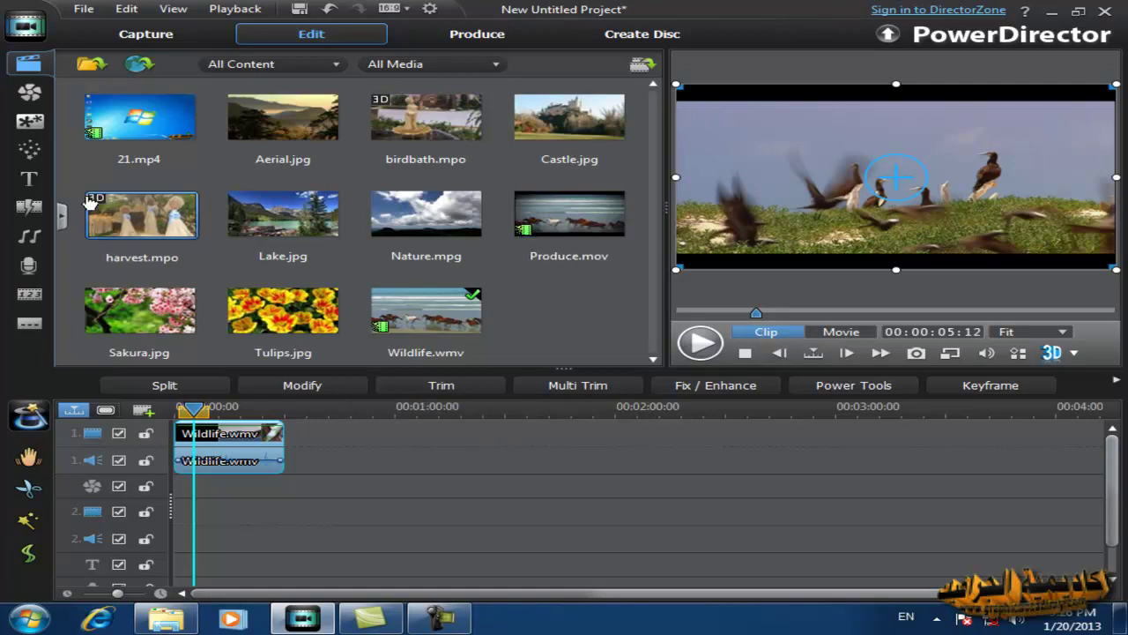
Apply the Focus visual effect to the Wildlife.wmv clip on the first video track
{"action": "left_click", "coordinate": [24, 99]}
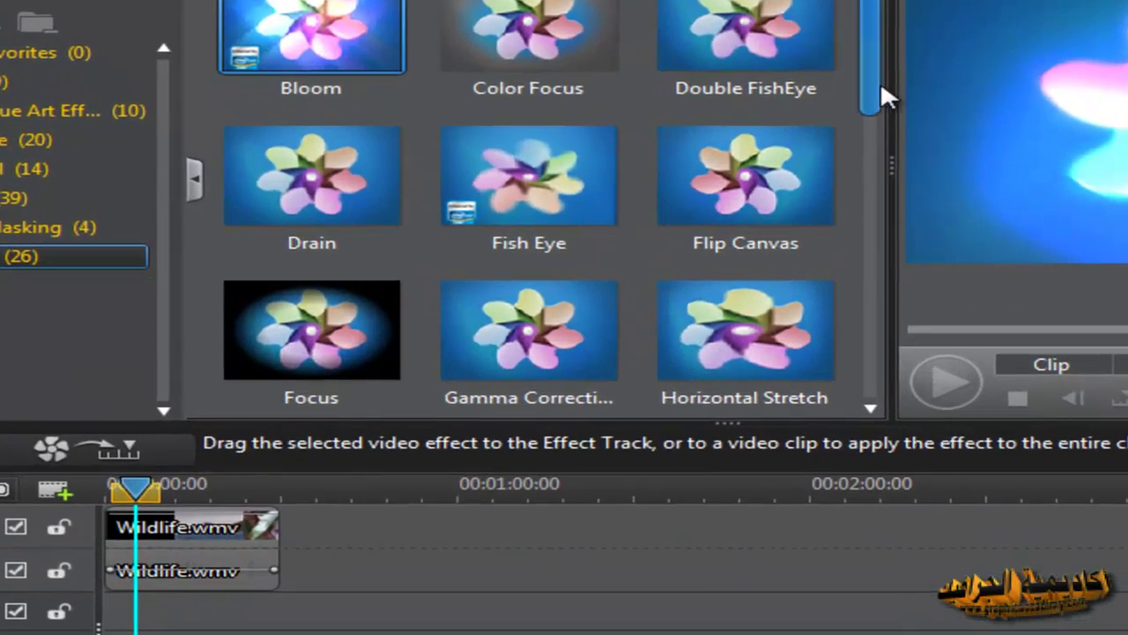
{"action": "left_click_drag", "start_coordinate": [681, 156], "coordinate": [681, 175]}
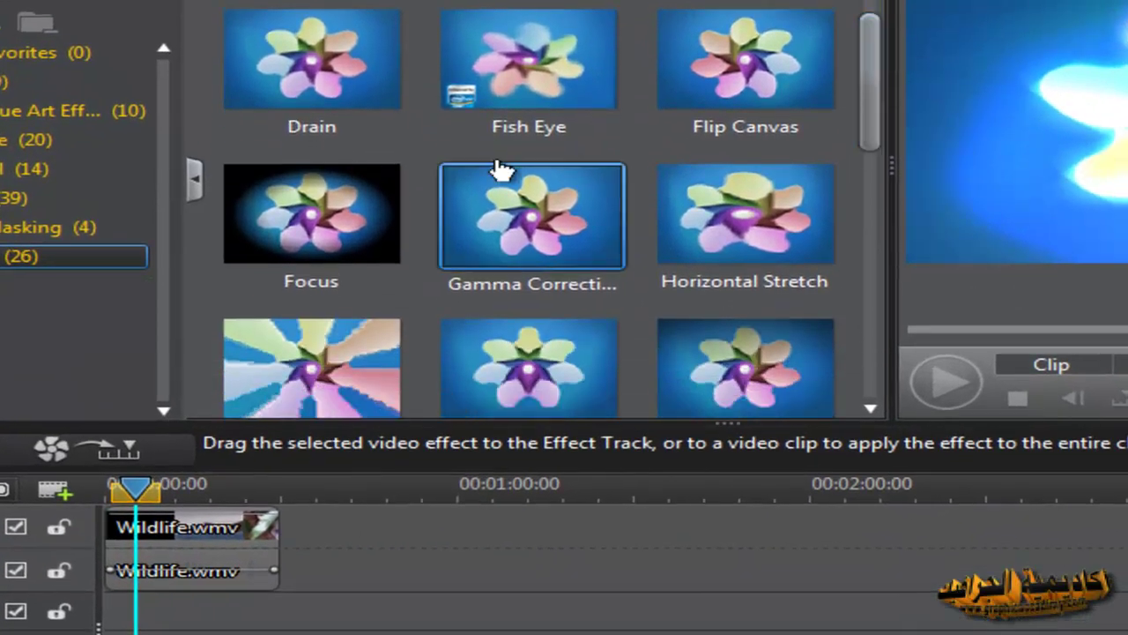
{"action": "left_click", "coordinate": [323, 231]}
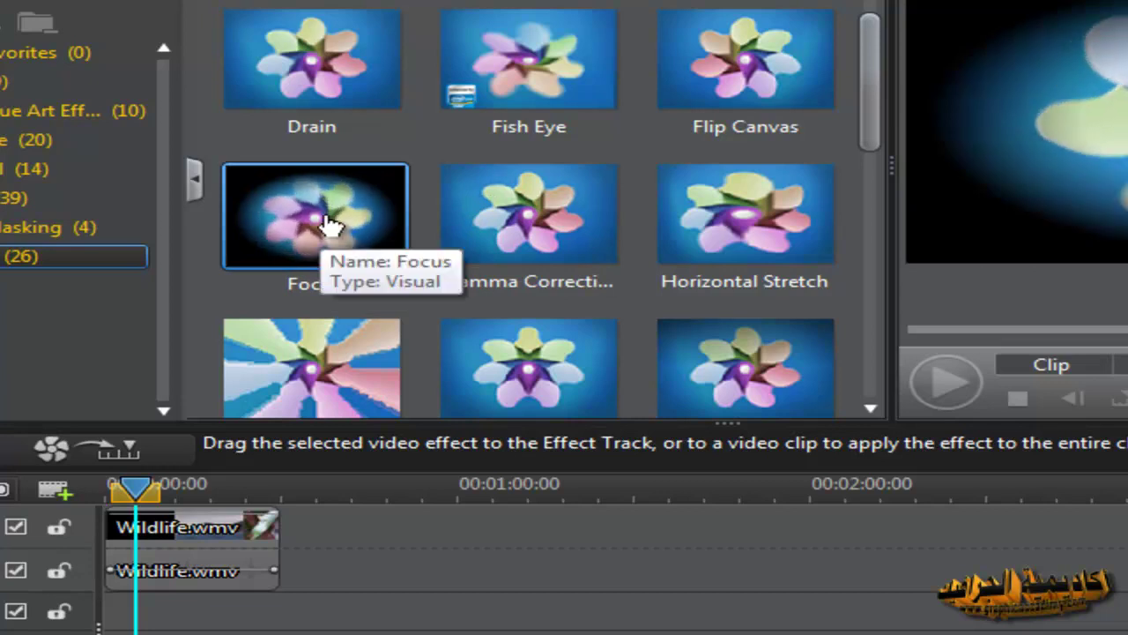
{"action": "mouse_move", "coordinate": [320, 222]}
{"action": "left_mouse_down"}
{"action": "mouse_move", "coordinate": [126, 466]}
{"action": "mouse_move", "coordinate": [118, 540]}
{"action": "left_mouse_up"}
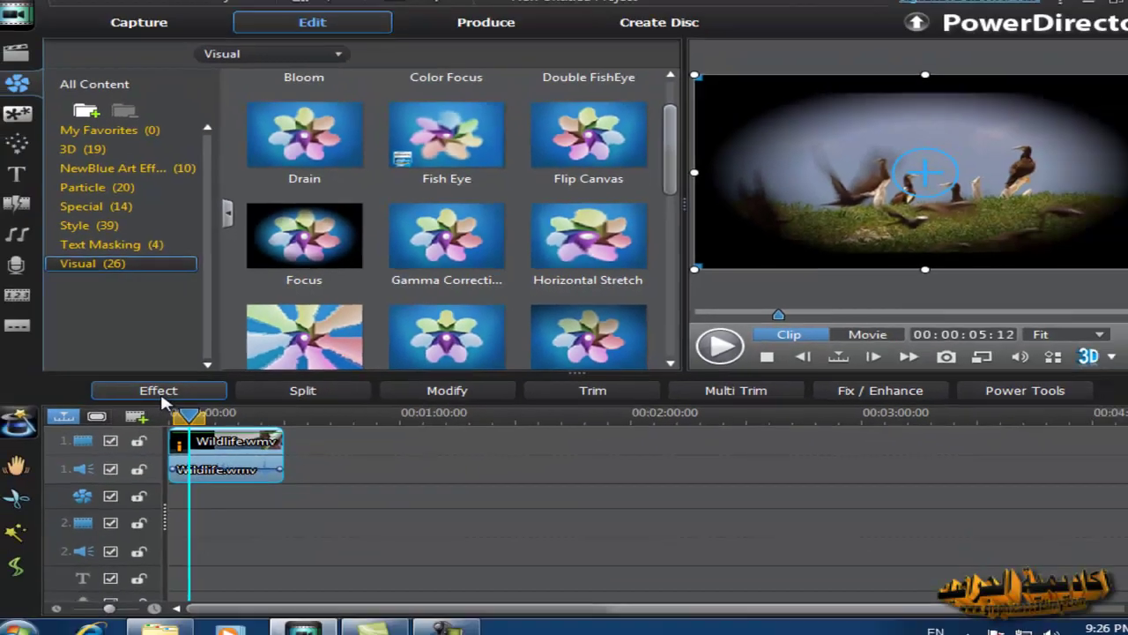
Open the Focus effect's settings for the clip and raise Gradient Depth to 6
{"action": "left_click", "coordinate": [97, 450]}
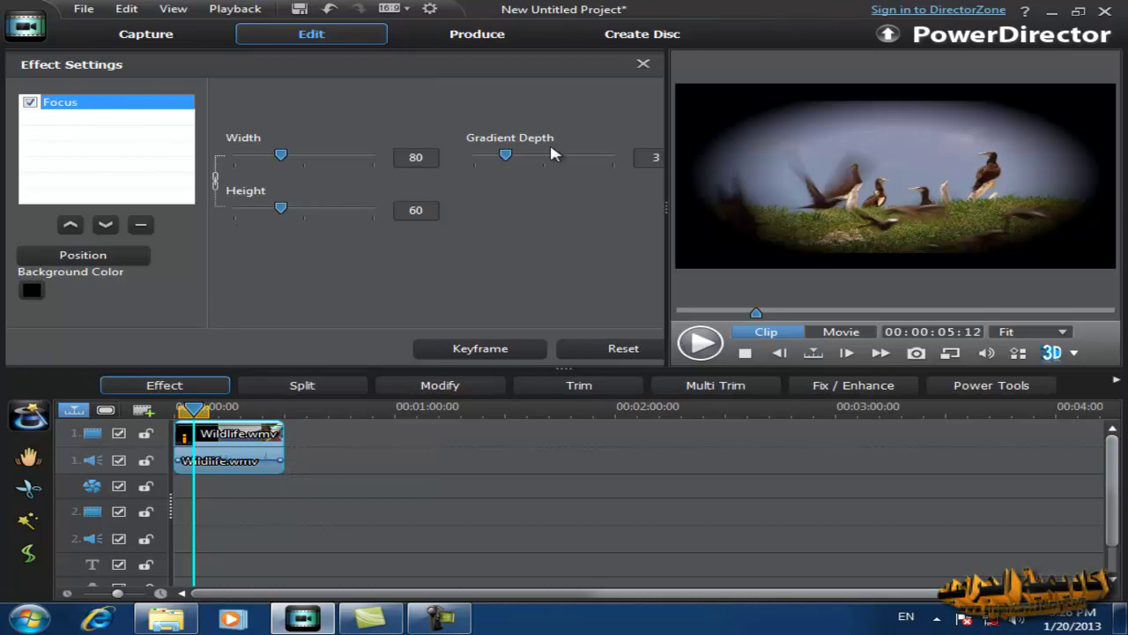
{"action": "left_click", "coordinate": [505, 156]}
{"action": "left_click_drag", "start_coordinate": [512, 157], "coordinate": [533, 158]}
{"action": "left_click_drag", "start_coordinate": [544, 157], "coordinate": [553, 157]}
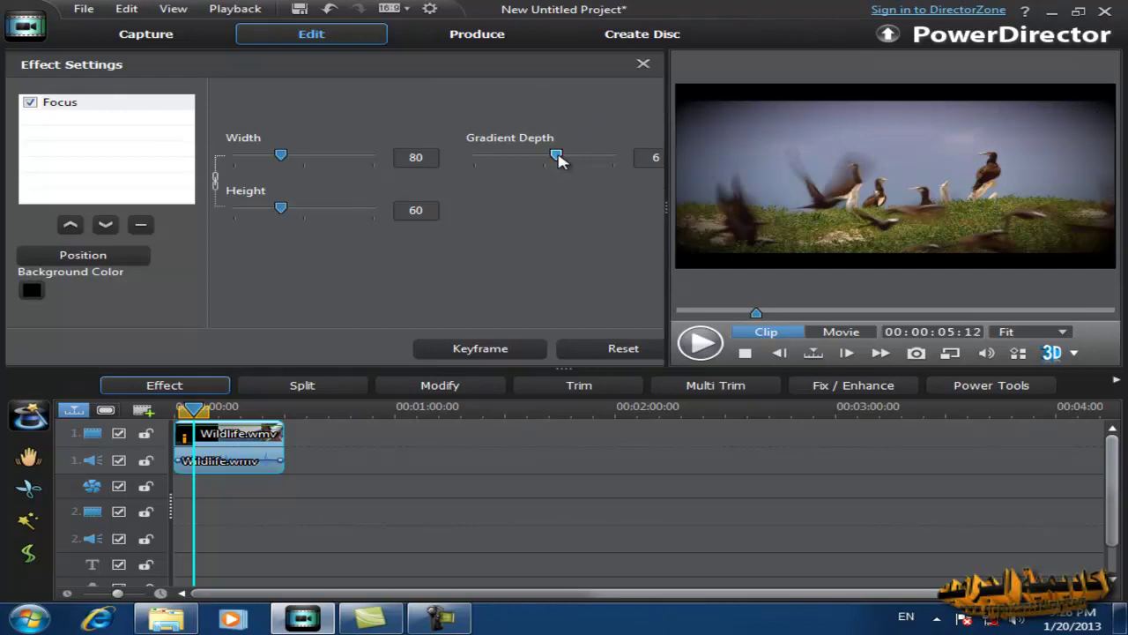
Enlarge the Focus effect's clear area to a width of 88 and a height of 66
{"action": "left_click_drag", "start_coordinate": [283, 157], "coordinate": [292, 161]}
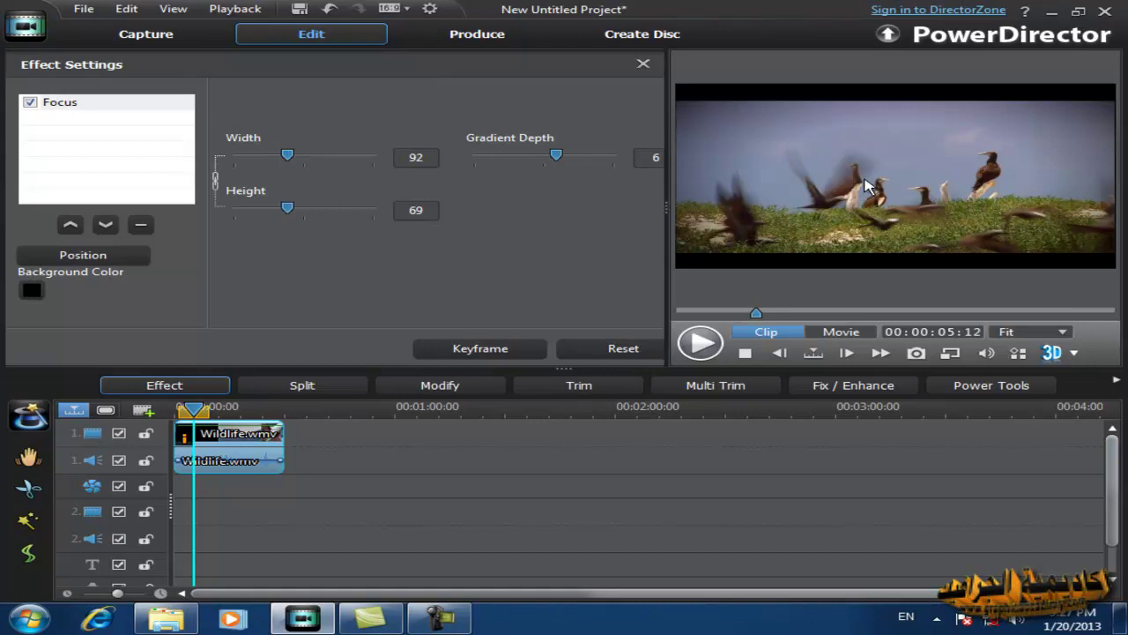
{"action": "left_click_drag", "start_coordinate": [287, 163], "coordinate": [285, 163]}
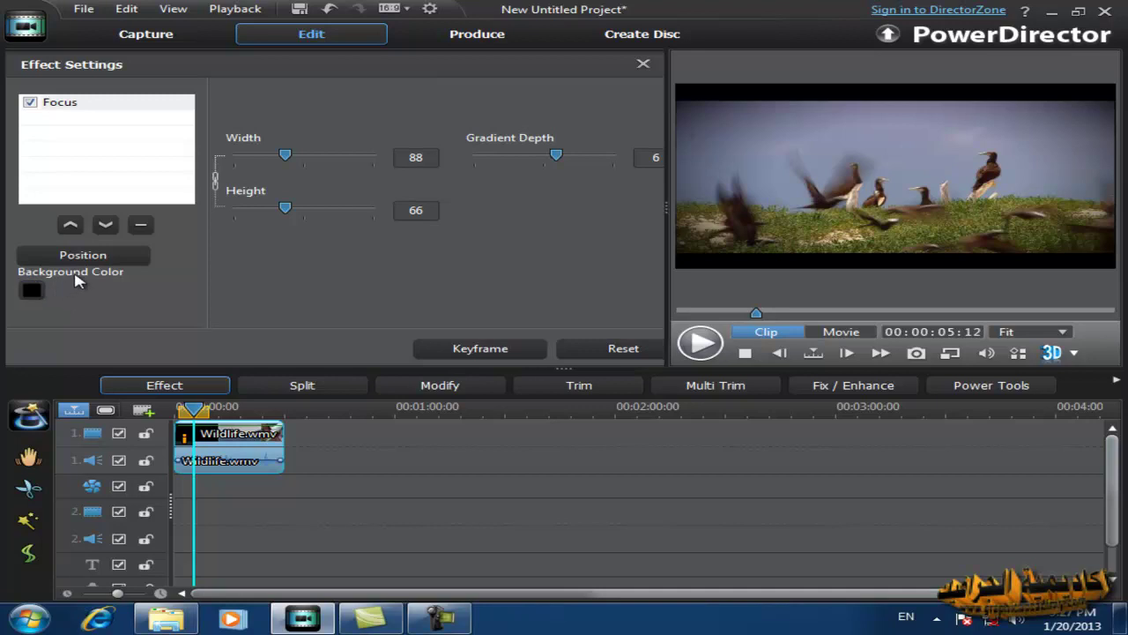
Try blue as the Focus effect's background color and set it back to black
{"action": "left_click", "coordinate": [34, 290]}
{"action": "left_click", "coordinate": [454, 270]}
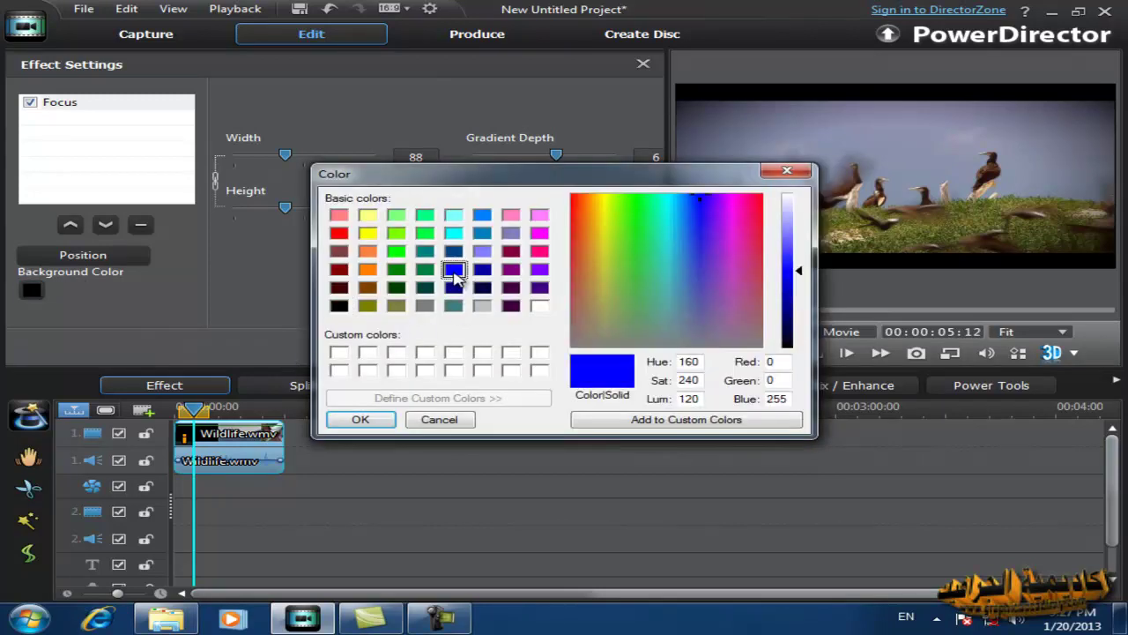
{"action": "left_click", "coordinate": [388, 420]}
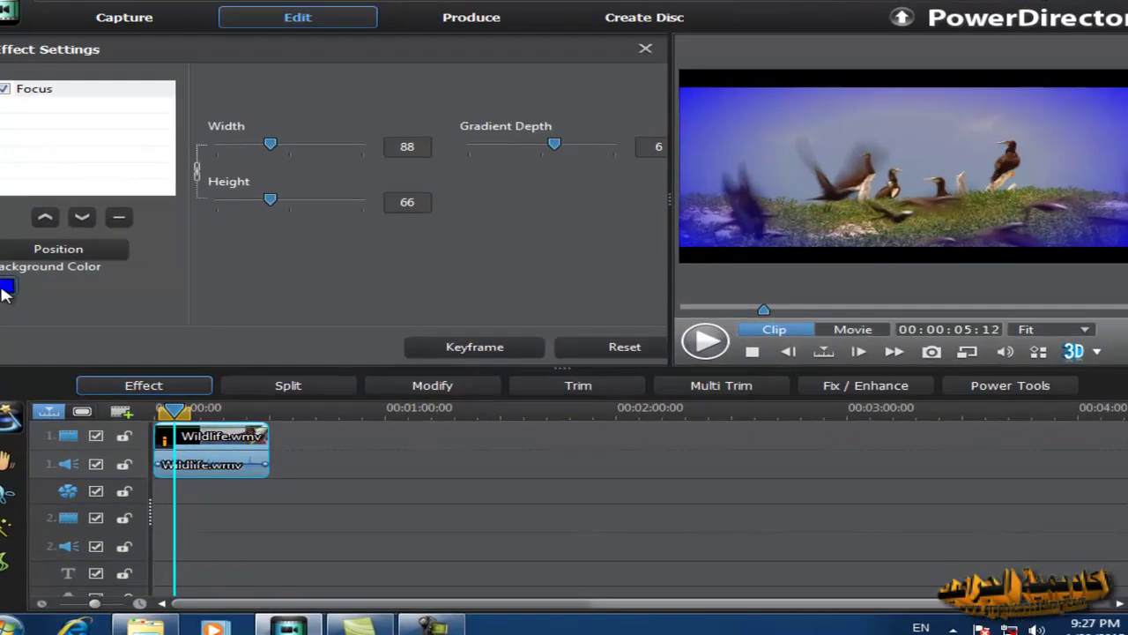
{"action": "left_click", "coordinate": [32, 290]}
{"action": "left_click", "coordinate": [338, 305]}
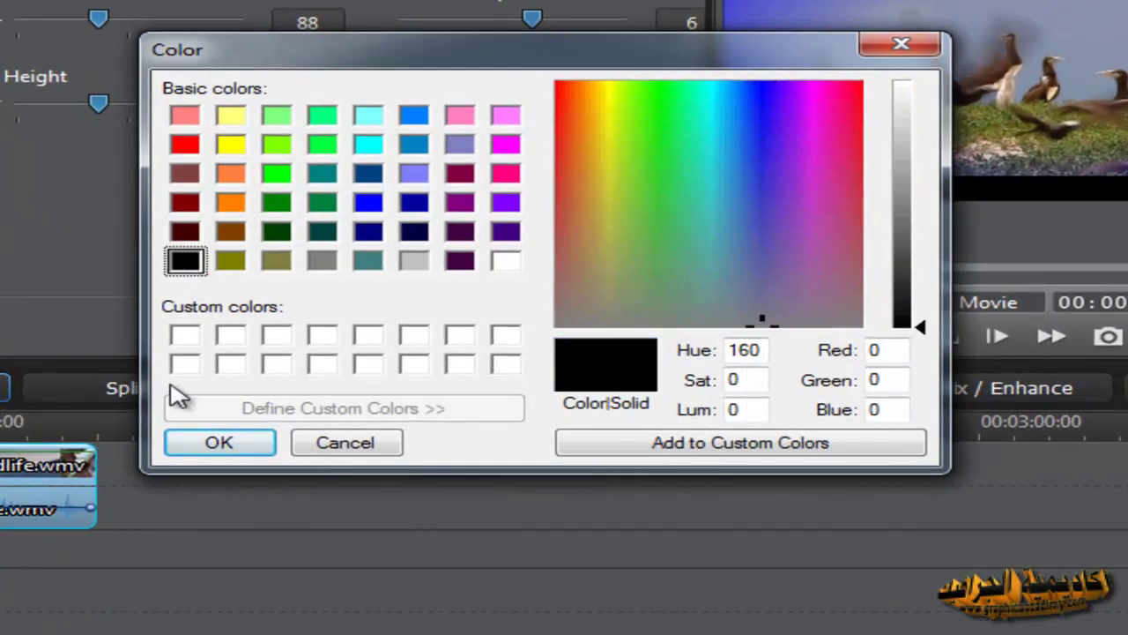
{"action": "left_click", "coordinate": [208, 445]}
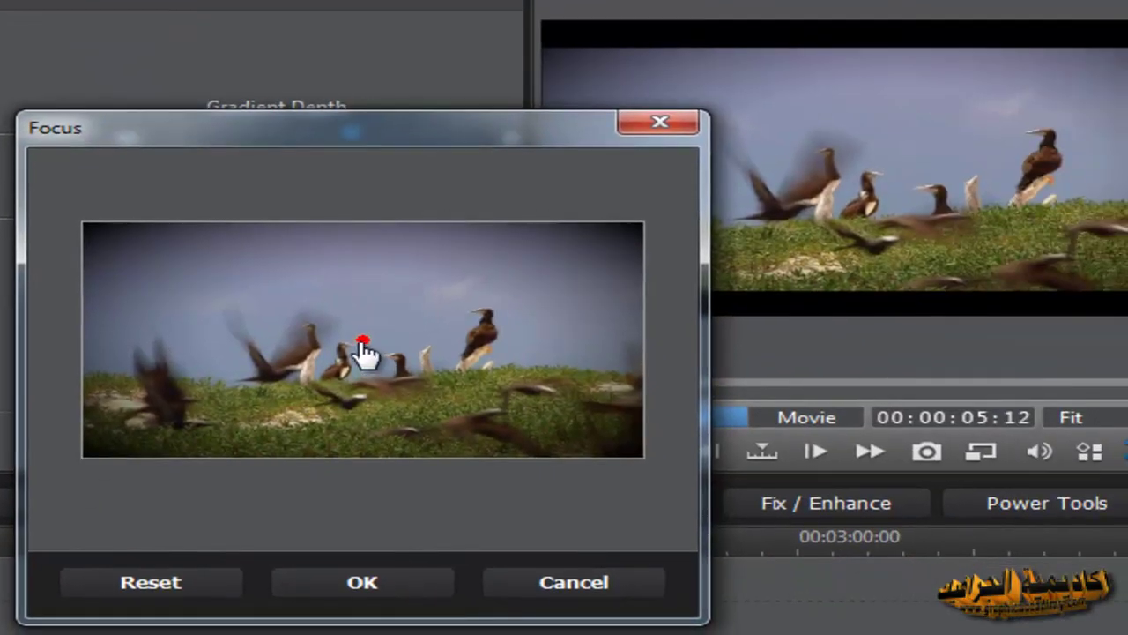
Place the Focus effect's center point in the middle of the frame and apply the position
{"action": "left_click_drag", "start_coordinate": [392, 343], "coordinate": [355, 339]}
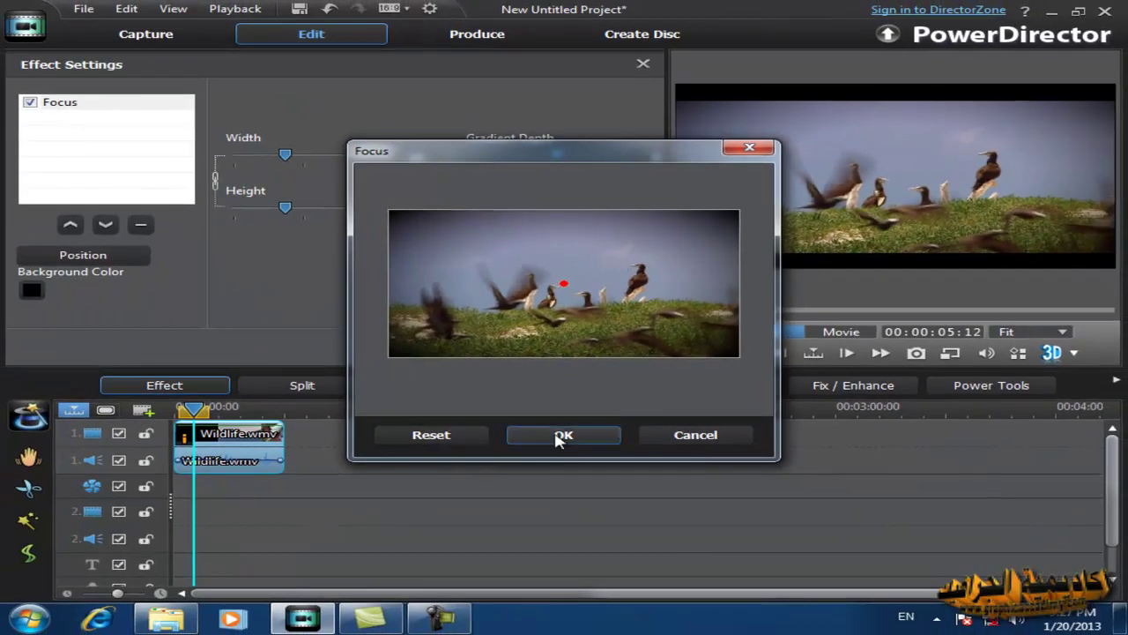
{"action": "left_click", "coordinate": [561, 436]}
Open the clip in the Media Viewer, enlarge the viewer to the whole screen, and play the clip from its start
{"action": "left_click", "coordinate": [950, 352]}
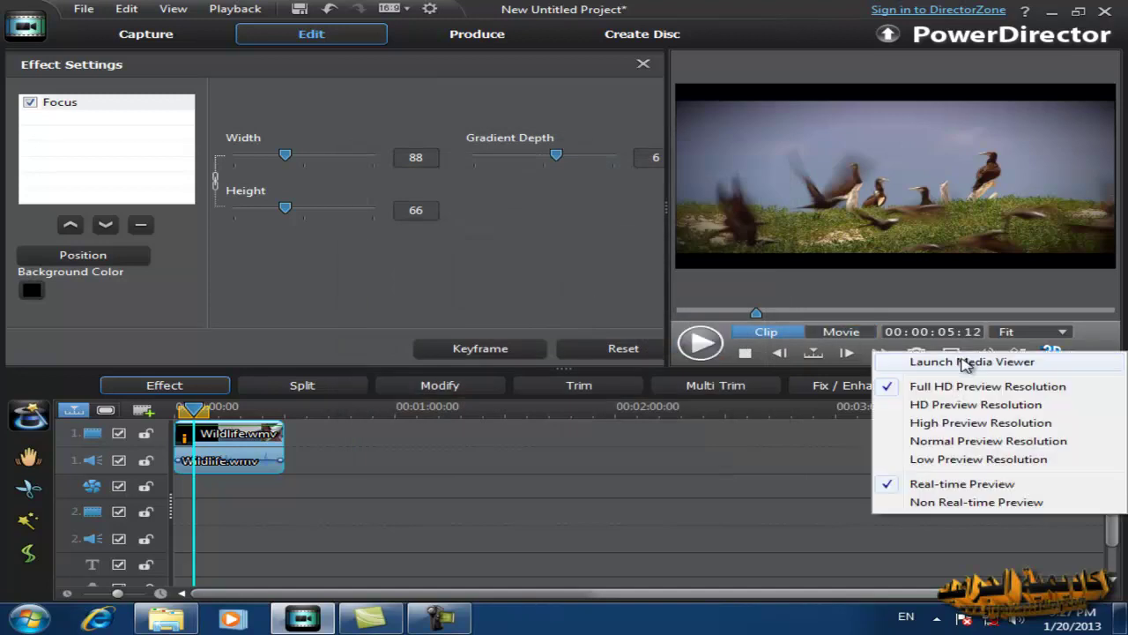
{"action": "left_click", "coordinate": [966, 362]}
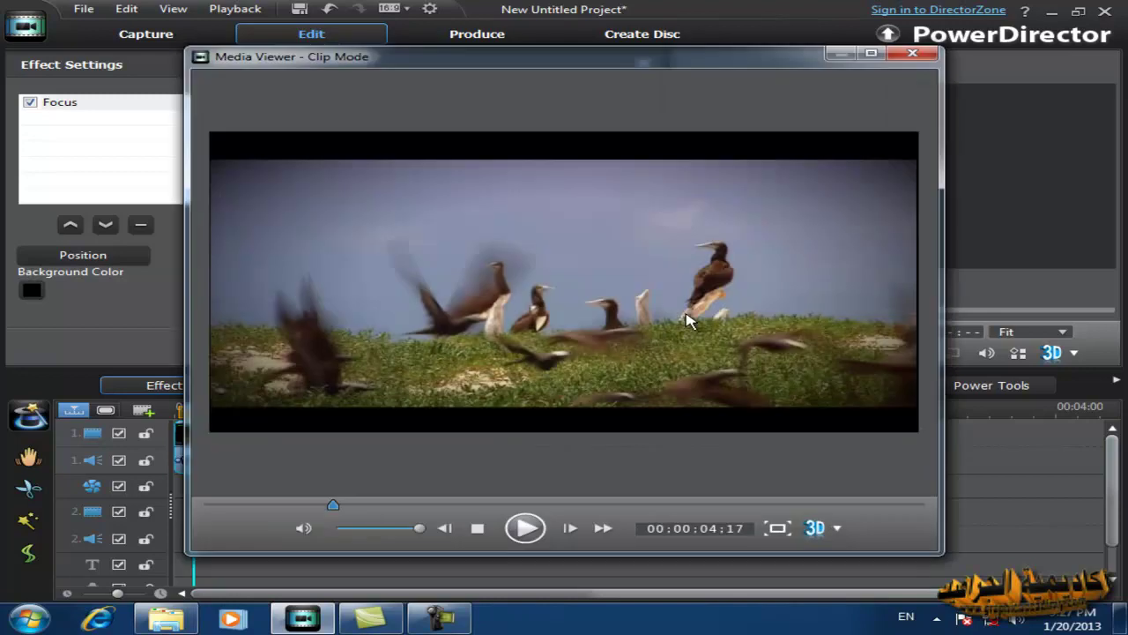
{"action": "left_click_drag", "start_coordinate": [185, 268], "coordinate": [43, 281]}
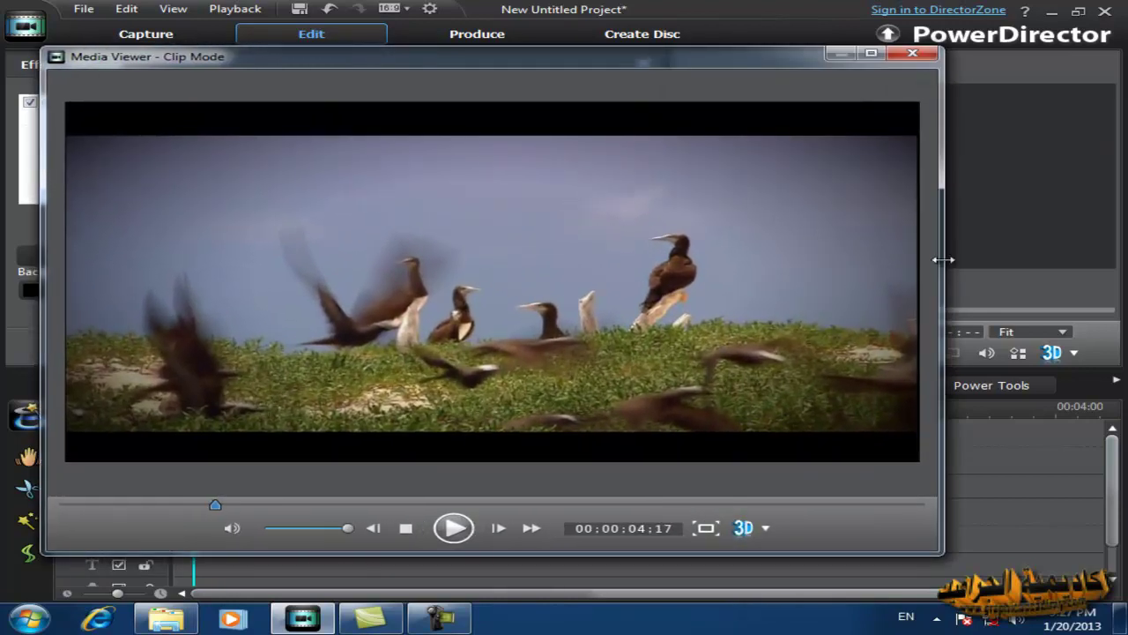
{"action": "double_click", "coordinate": [770, 59]}
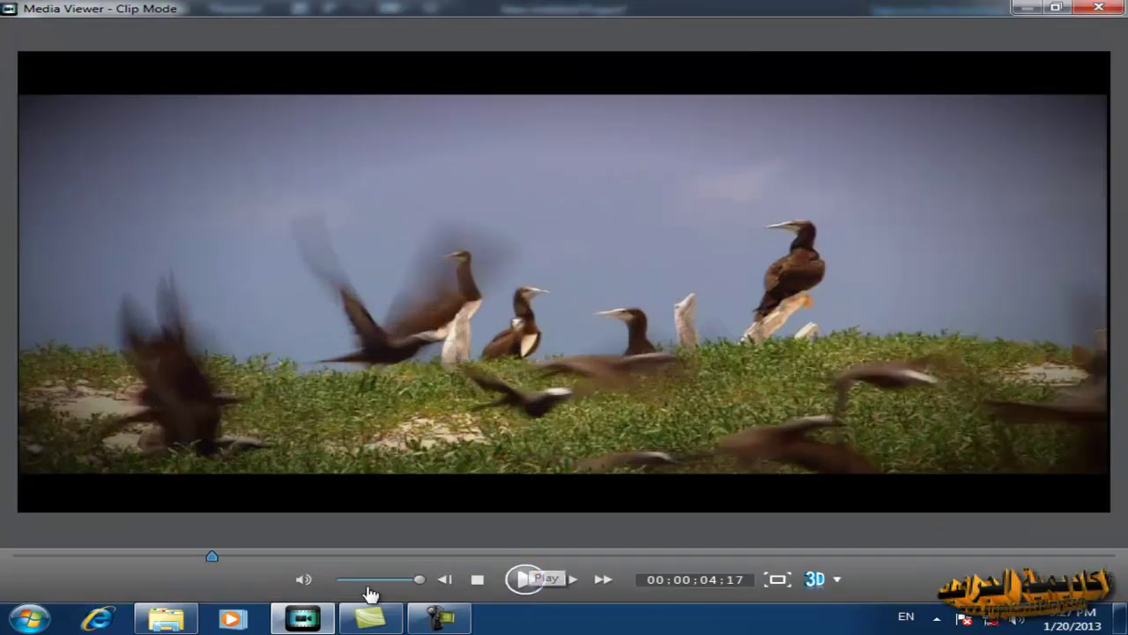
{"action": "left_click", "coordinate": [477, 581]}
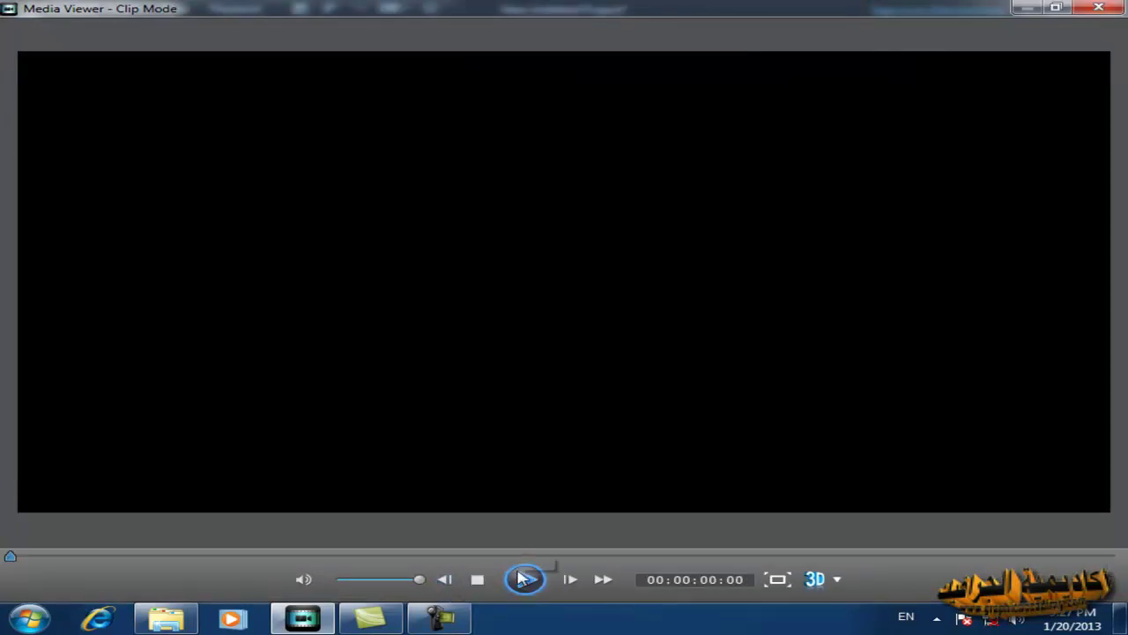
{"action": "left_click", "coordinate": [525, 579]}
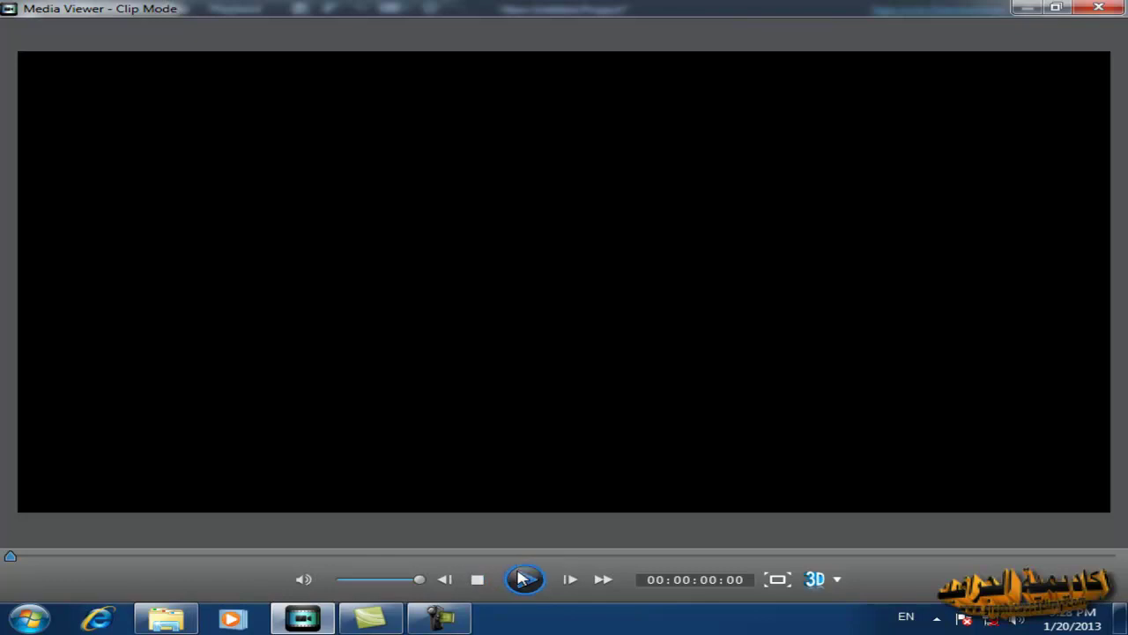